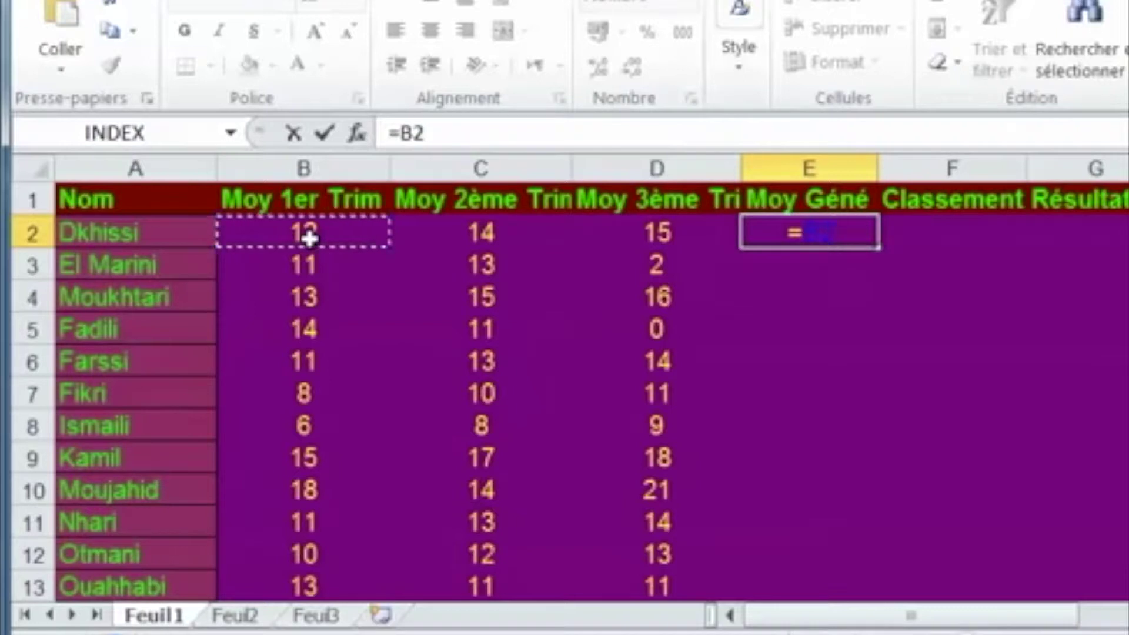
Step: Extend the formula in E2 to =B2+C2+D2), then decline the proposed correction and dismiss the error message
left_click(466, 235)
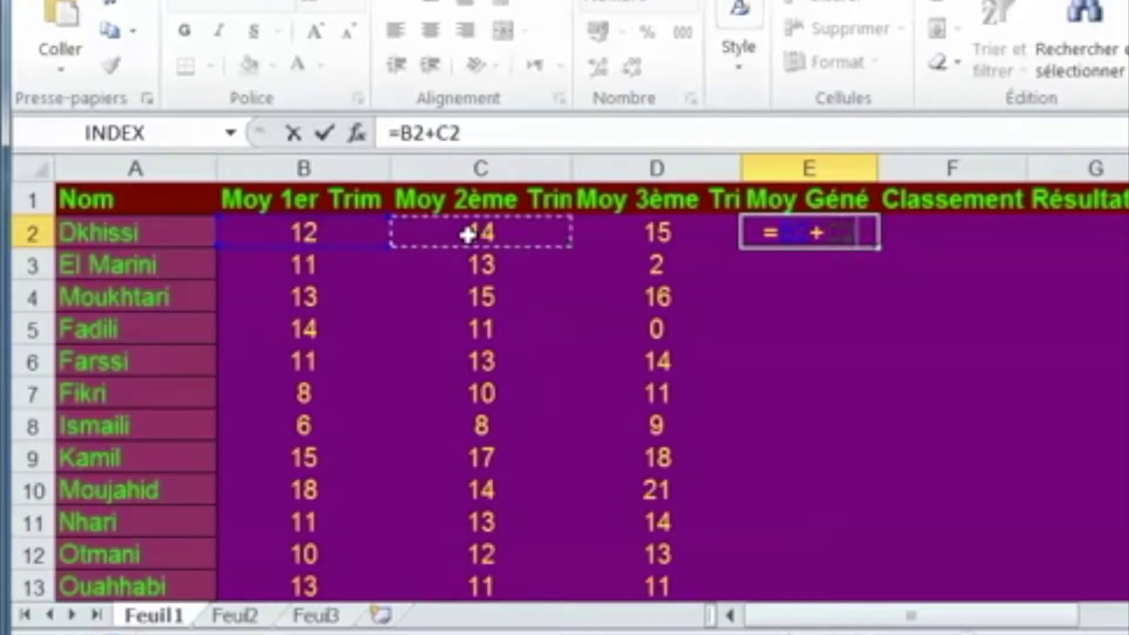
type("+")
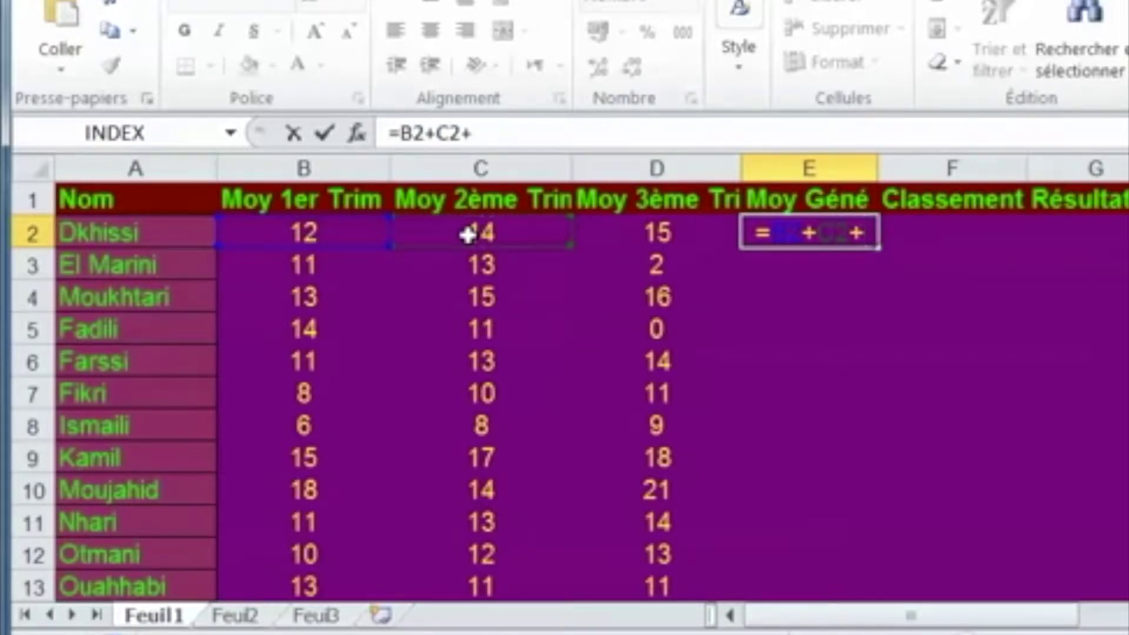
left_click(662, 236)
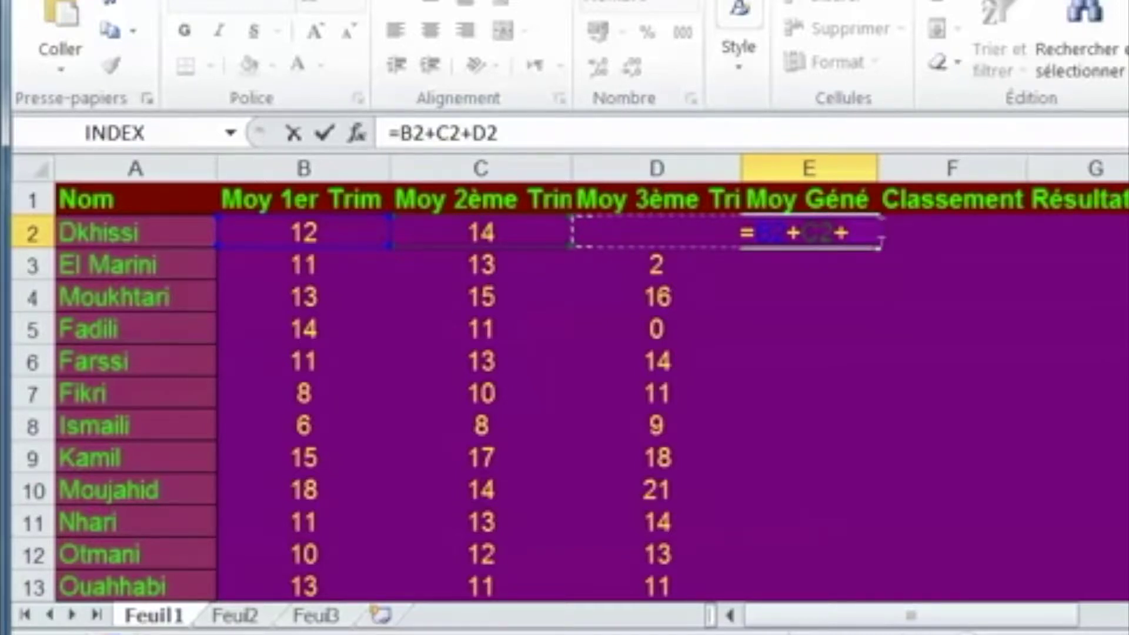
type(")")
key("Return")
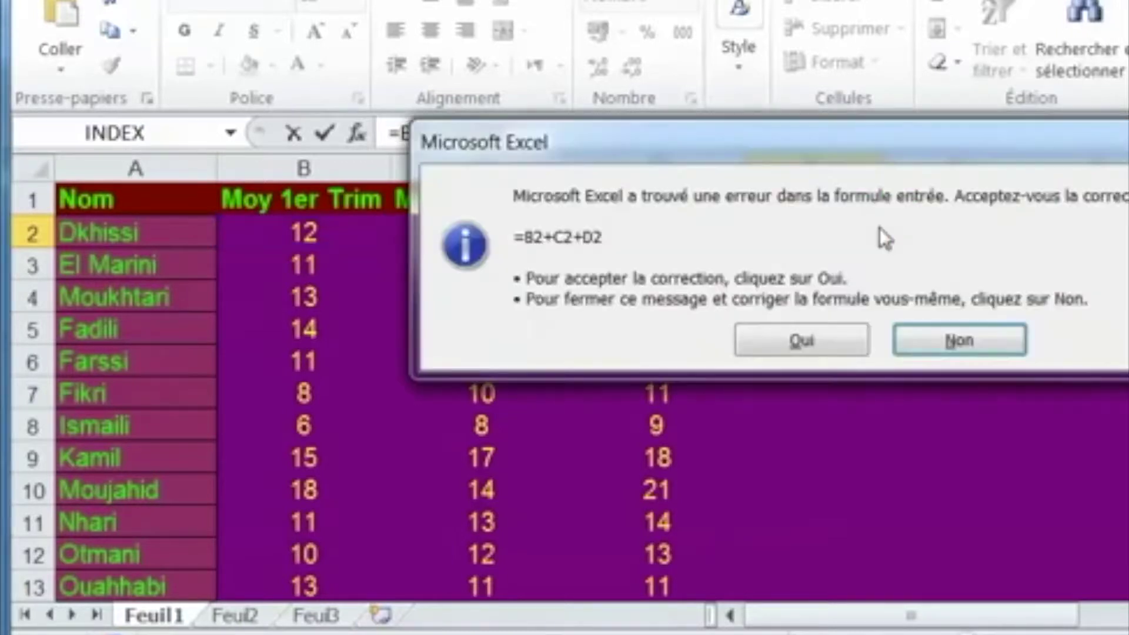
left_click(928, 340)
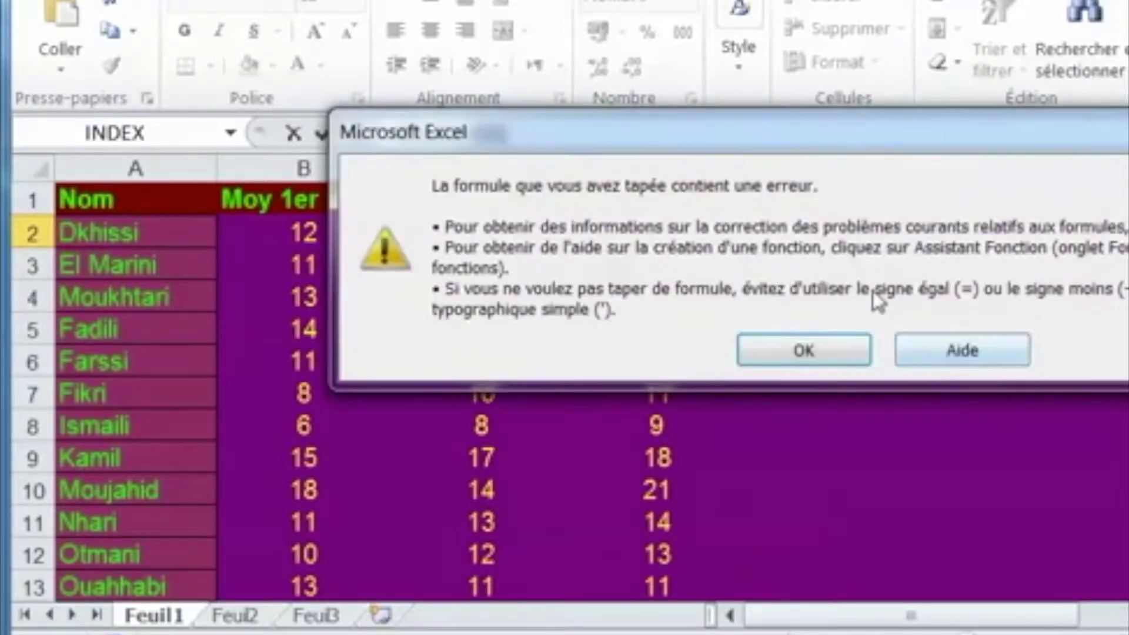
left_click(832, 351)
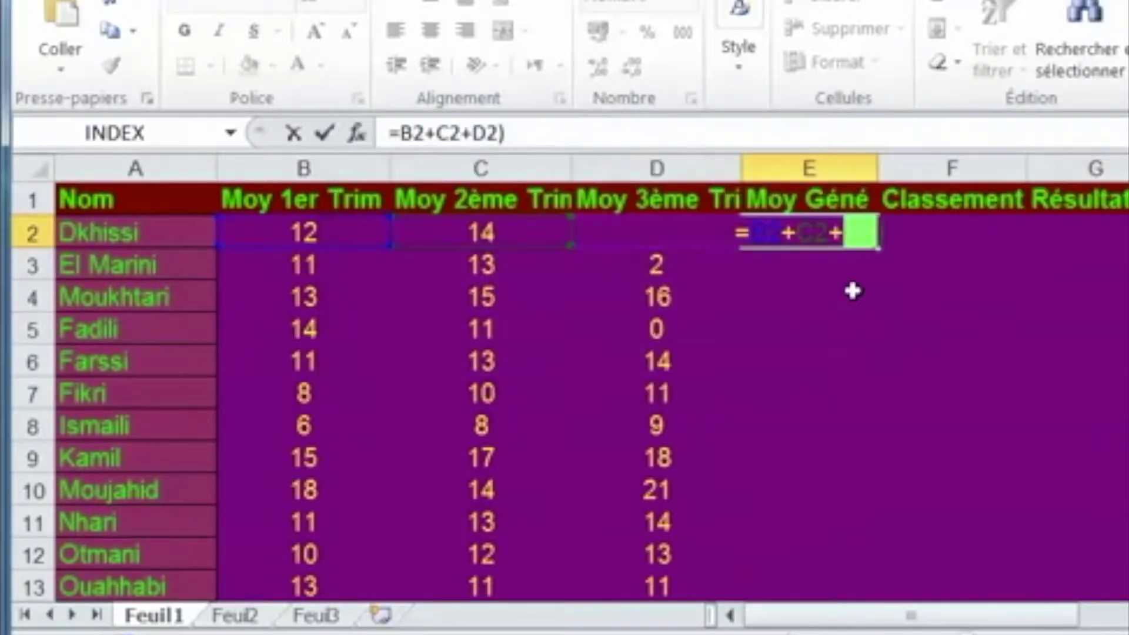
Step: Correct the E2 formula to =(B2+C2+D2)/3 so that it averages the three term marks
left_click(756, 234)
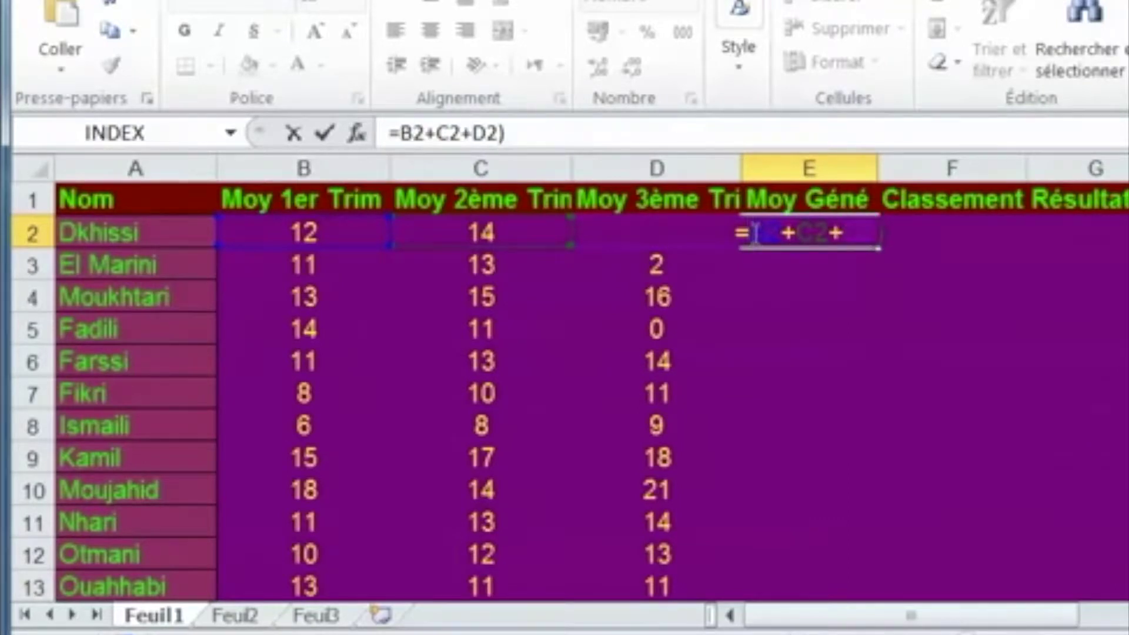
type("(")
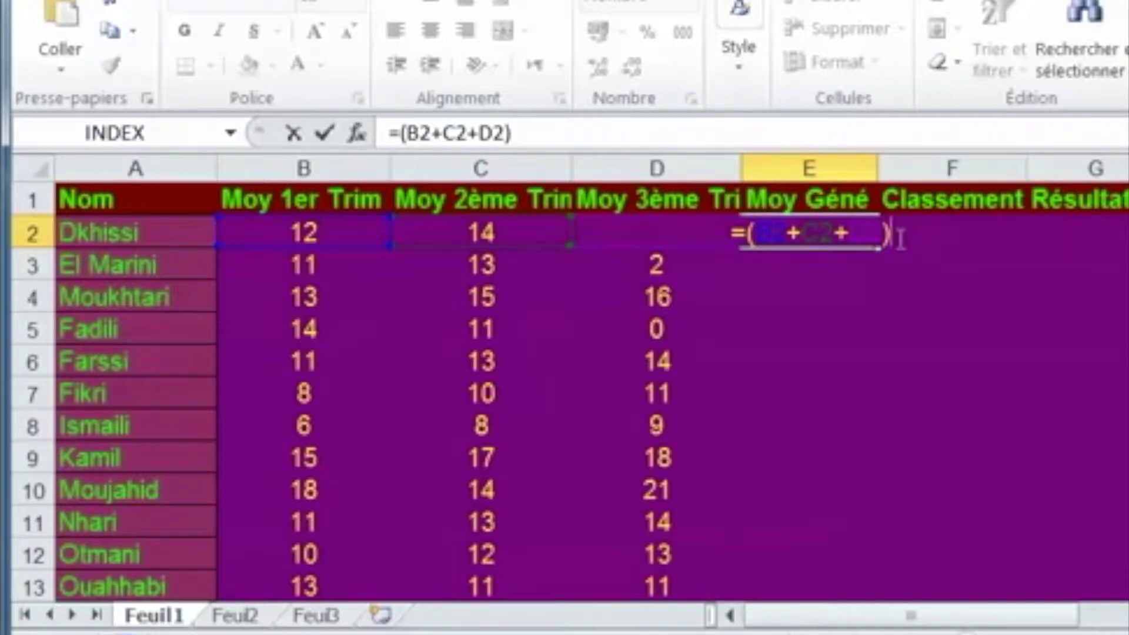
type("/")
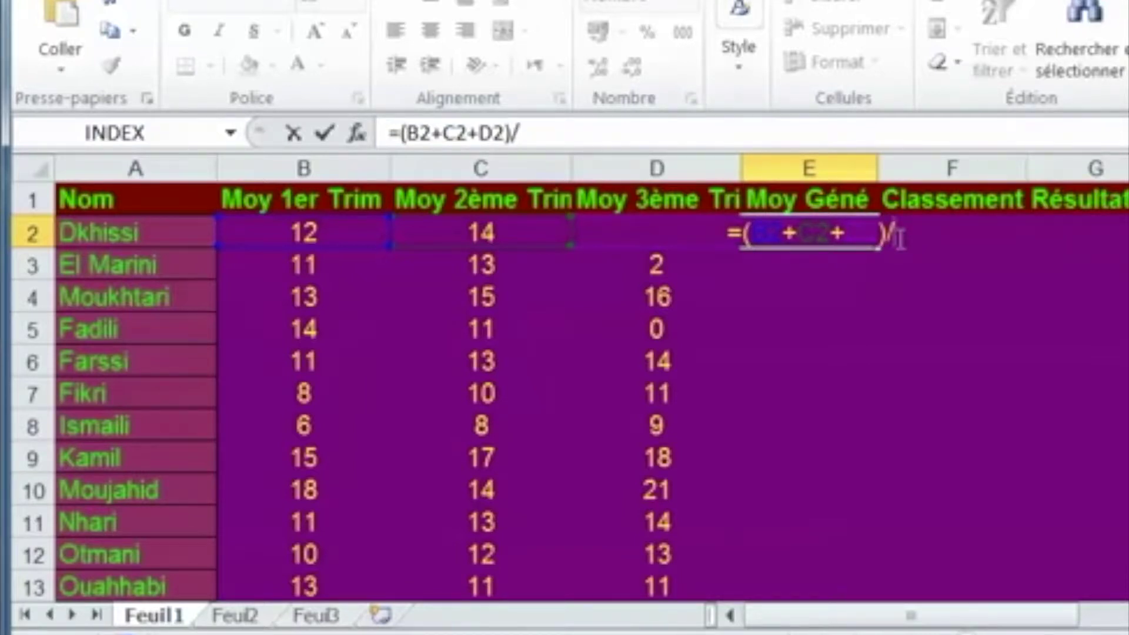
type("3")
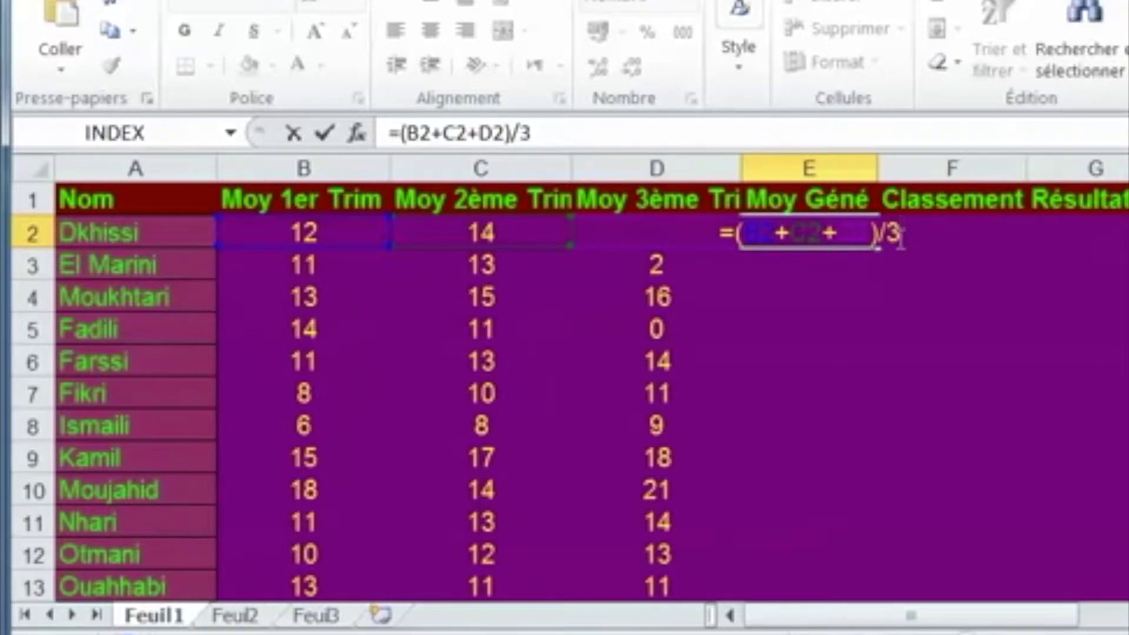
key("Return")
Step: Fill the general average formula from E2 down through E26
left_click(858, 238)
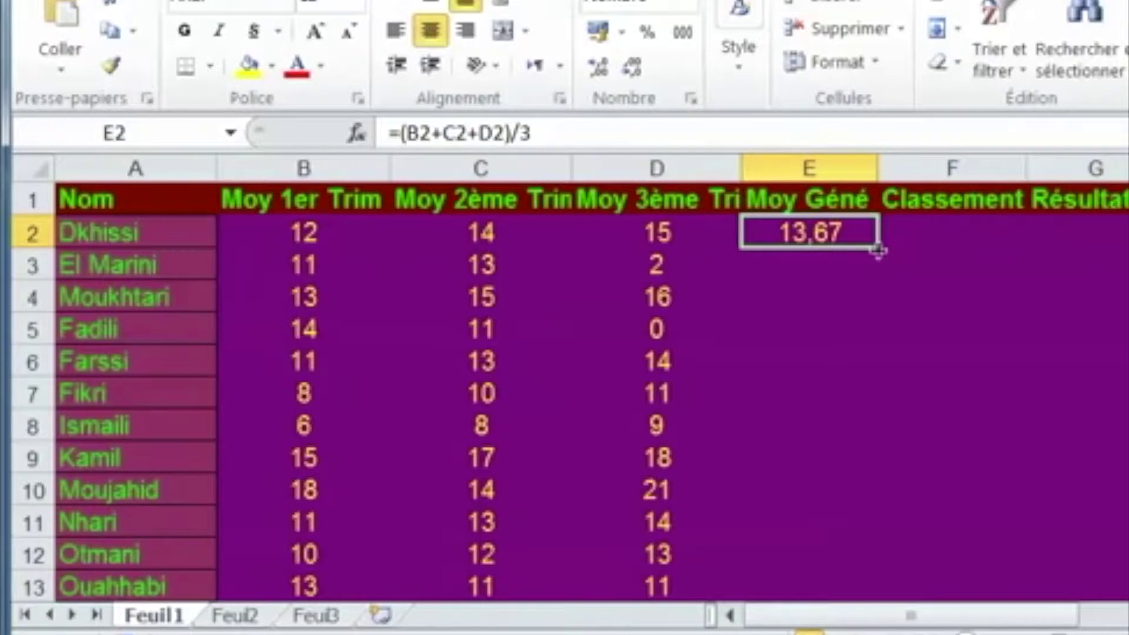
left_click_drag(878, 251, 880, 566)
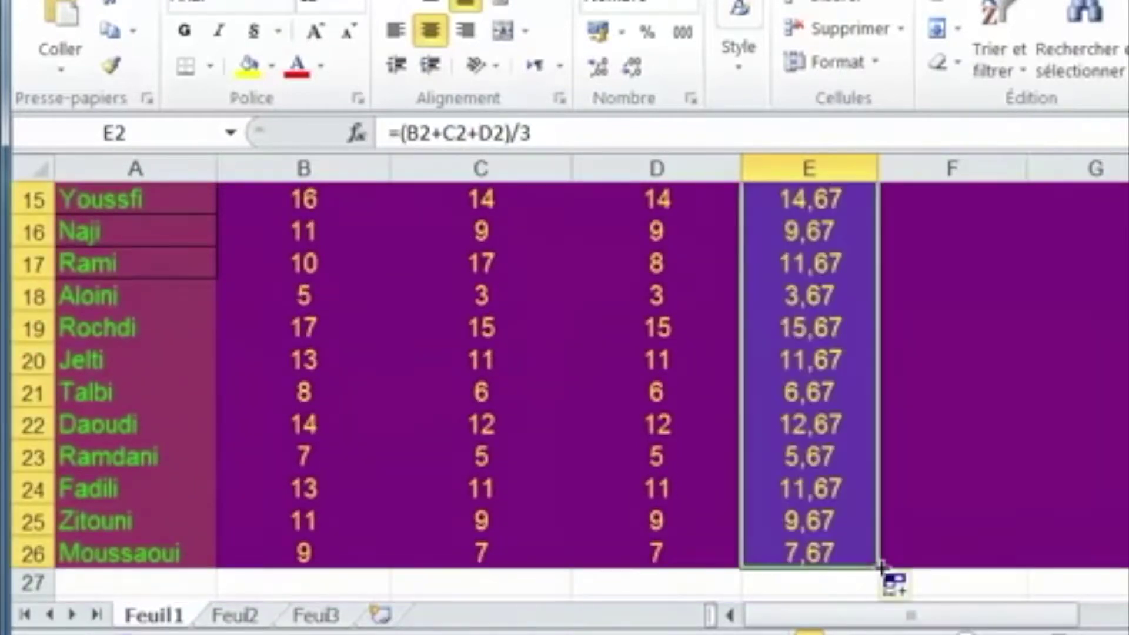
left_click_drag(1127, 427, 1128, 327)
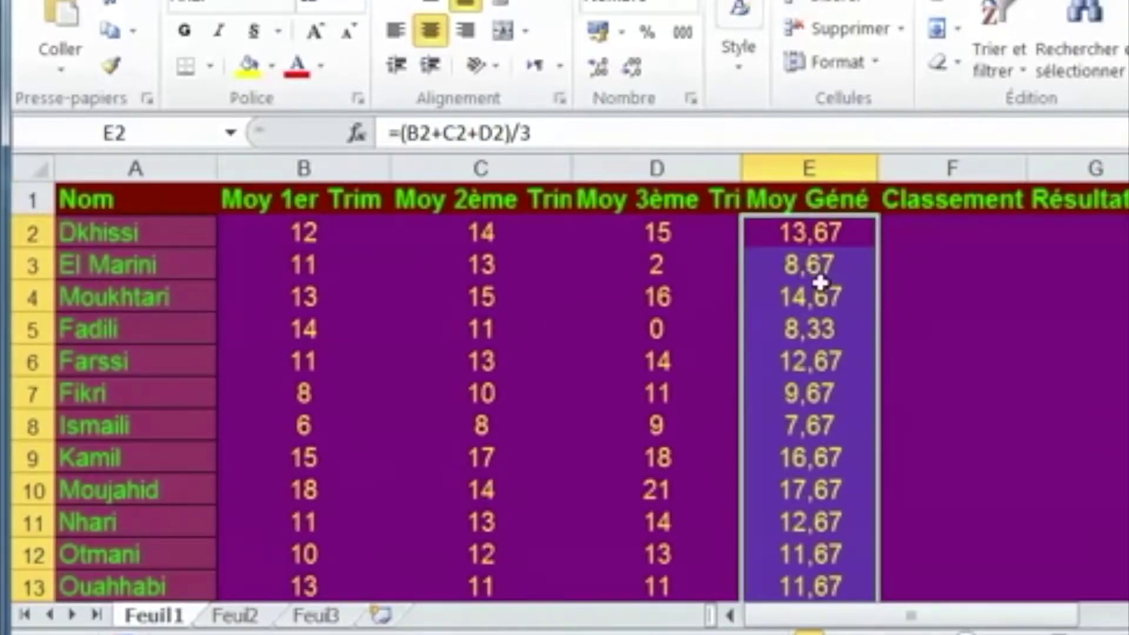
left_click_drag(1127, 254, 1127, 254)
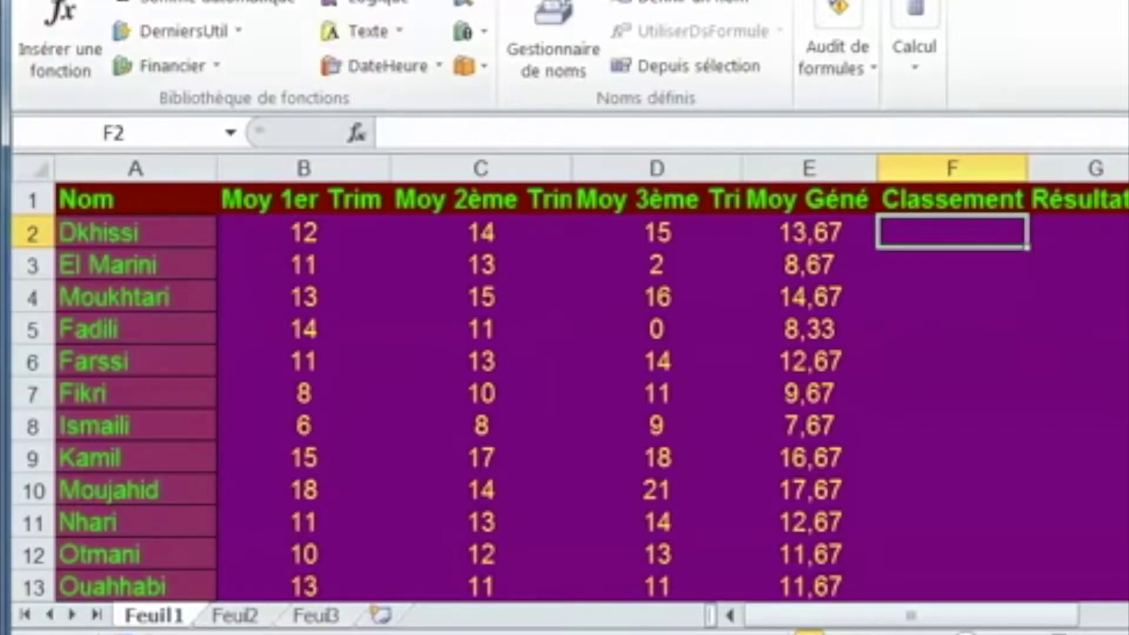
Step: Insert the RANG function in F2, choosing it from the Tous function category
left_click(141, 1)
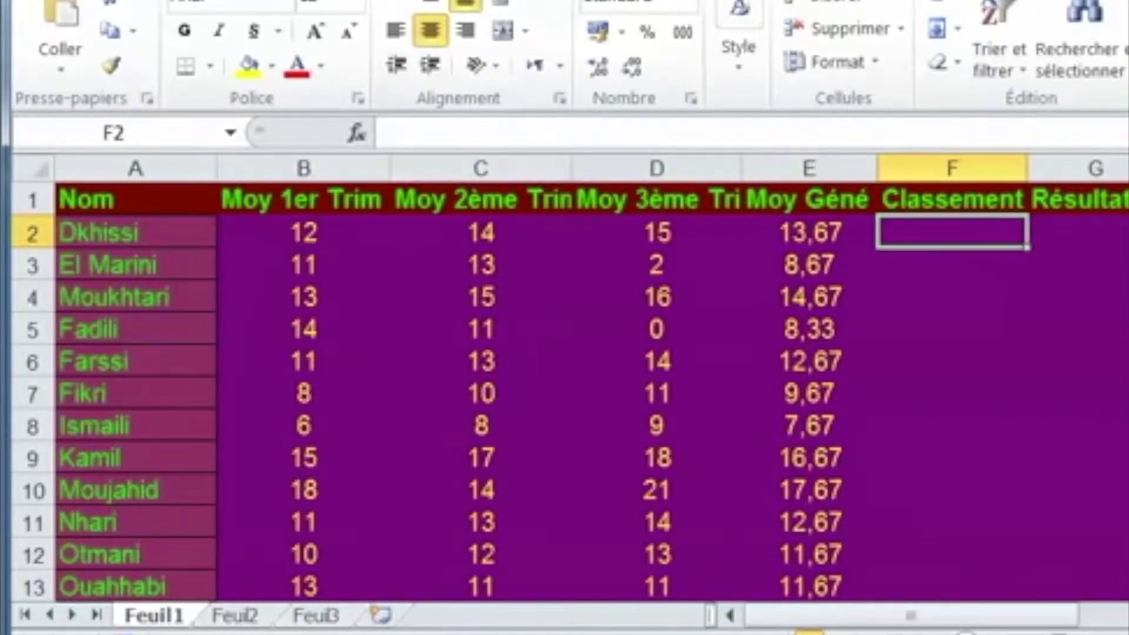
left_click(499, 2)
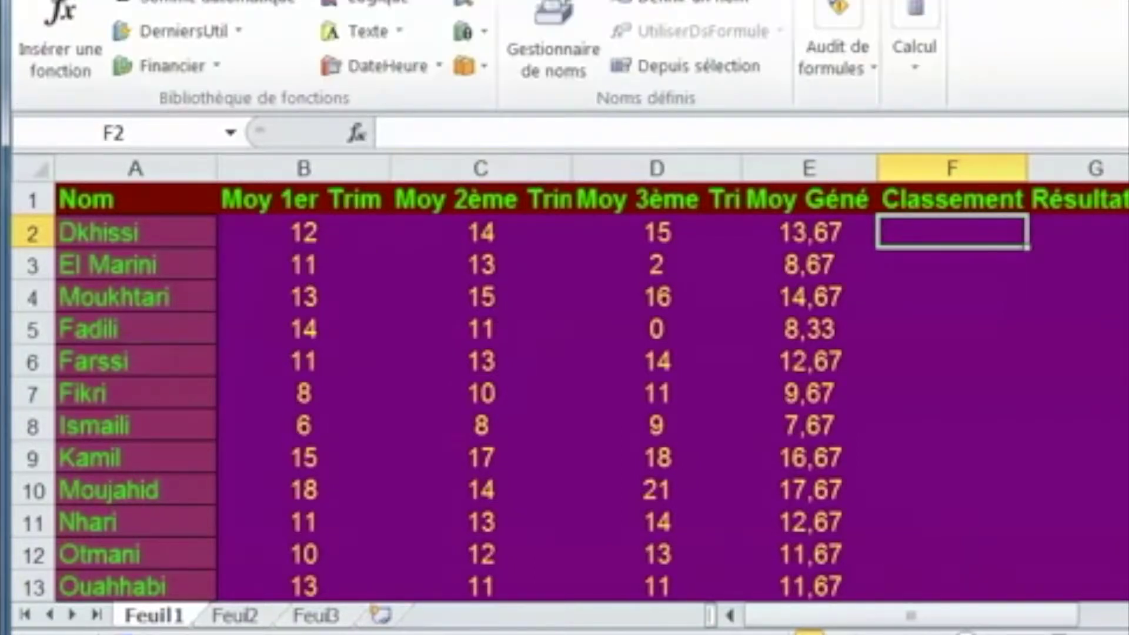
left_click(64, 59)
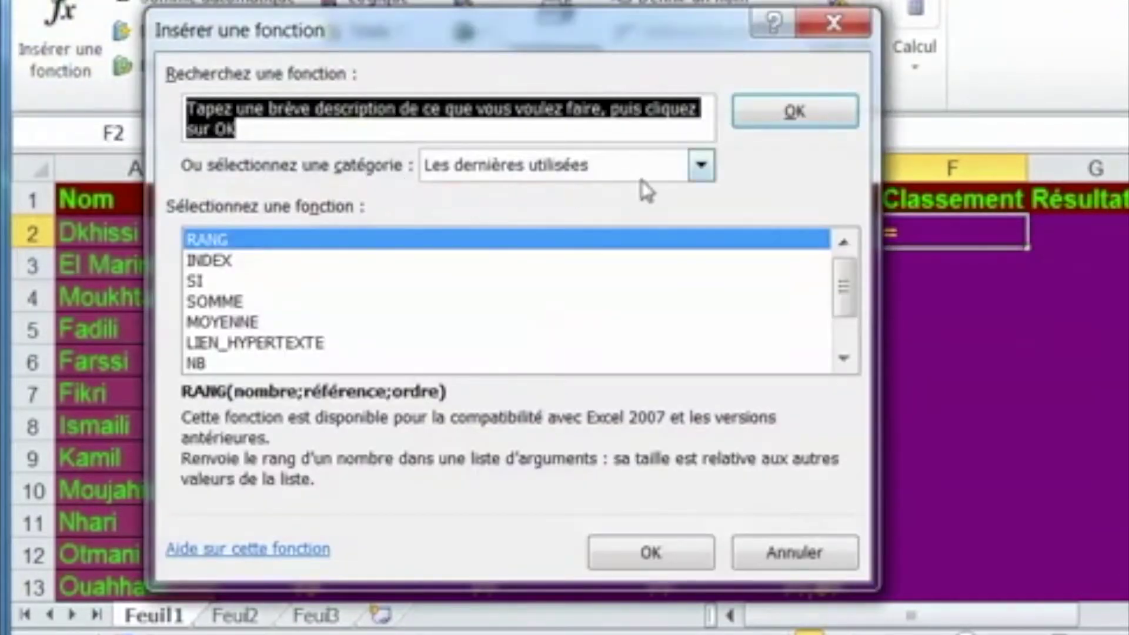
left_click(700, 166)
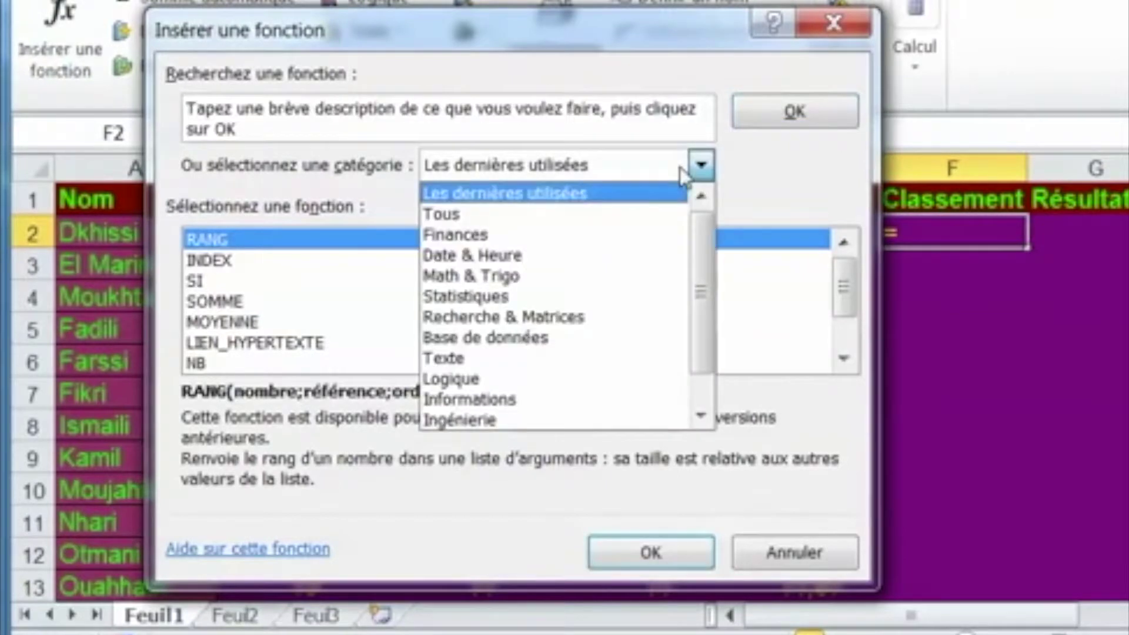
left_click(605, 215)
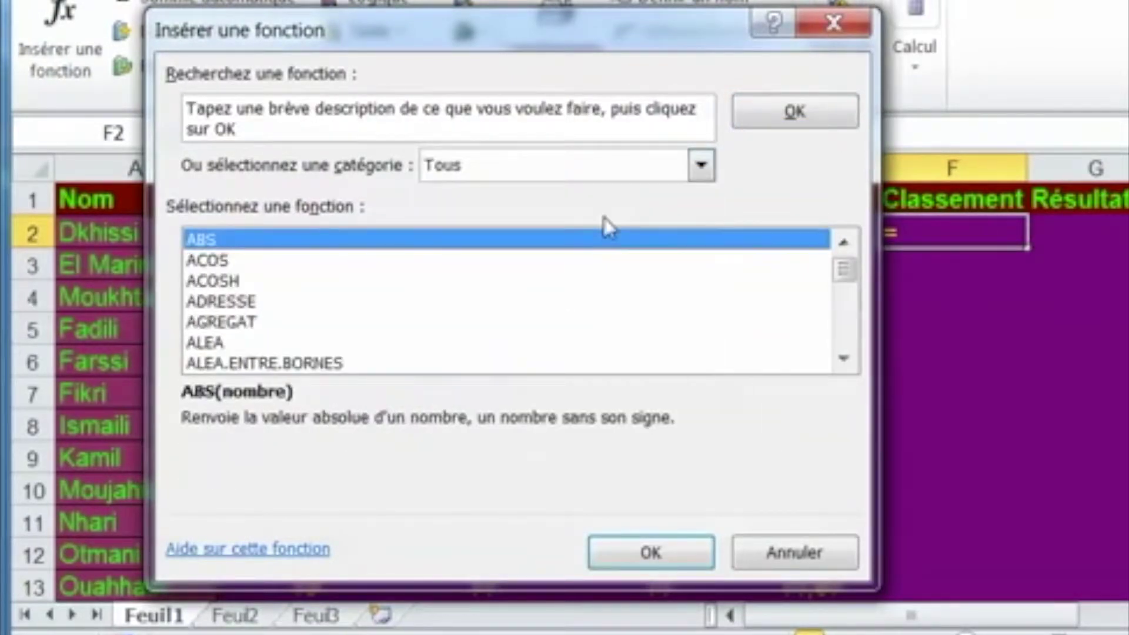
left_click(210, 266)
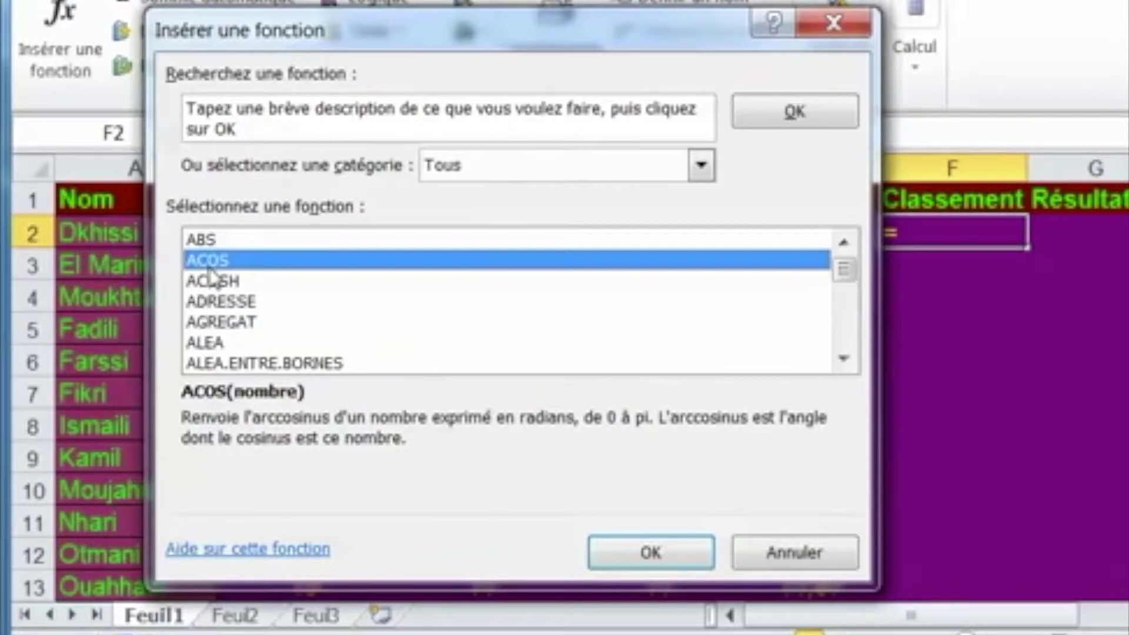
key("r")
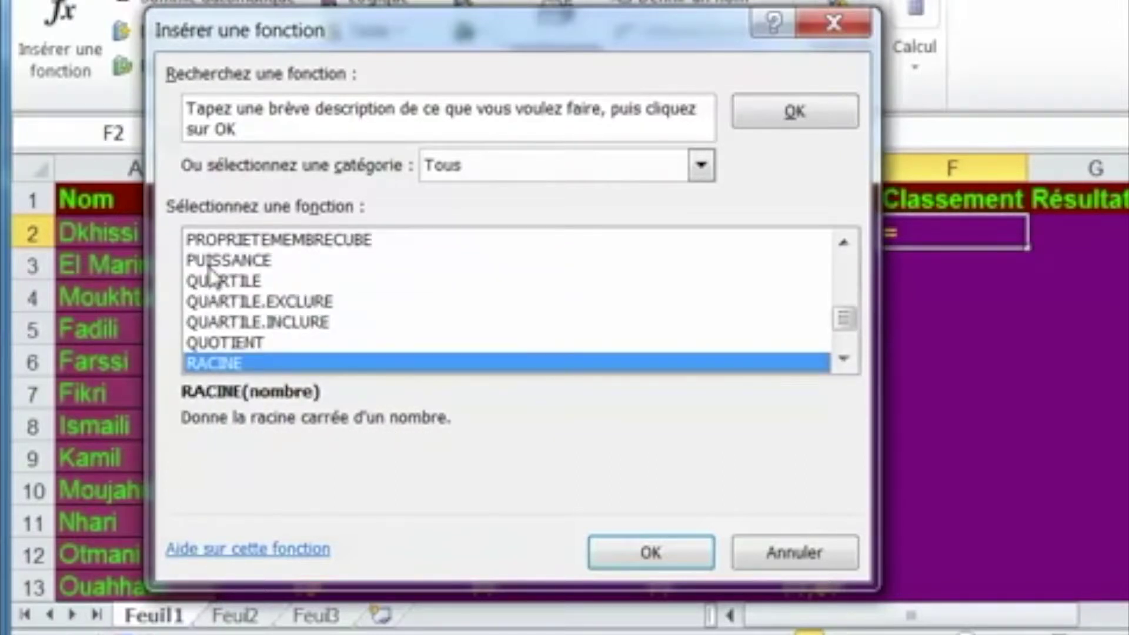
key("Down")
key("Down")
key("Down")
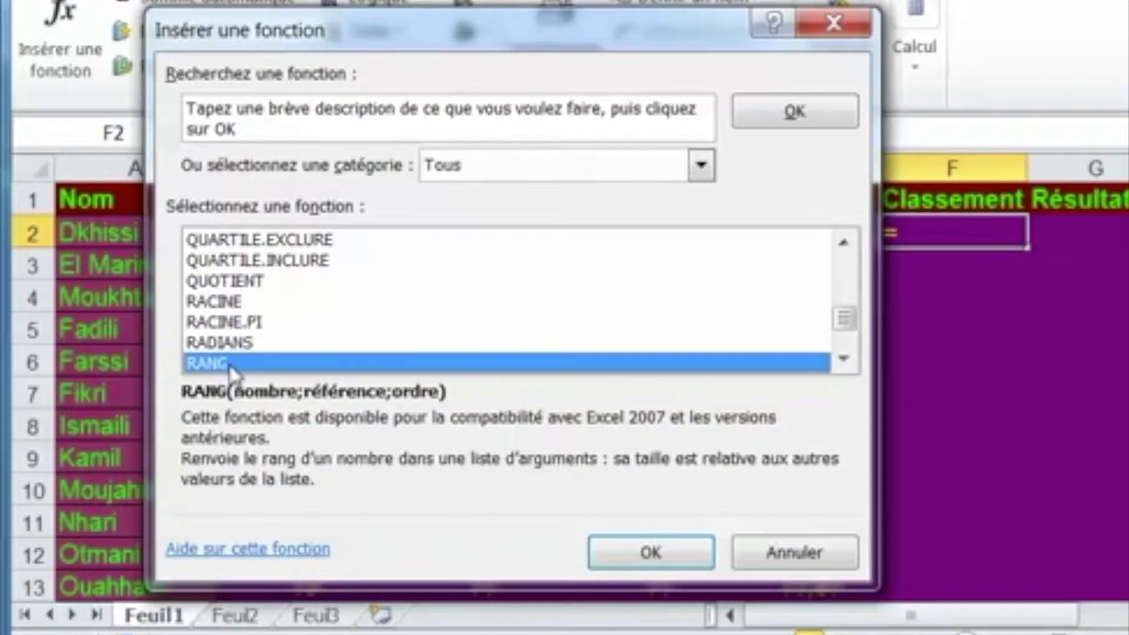
left_click(663, 550)
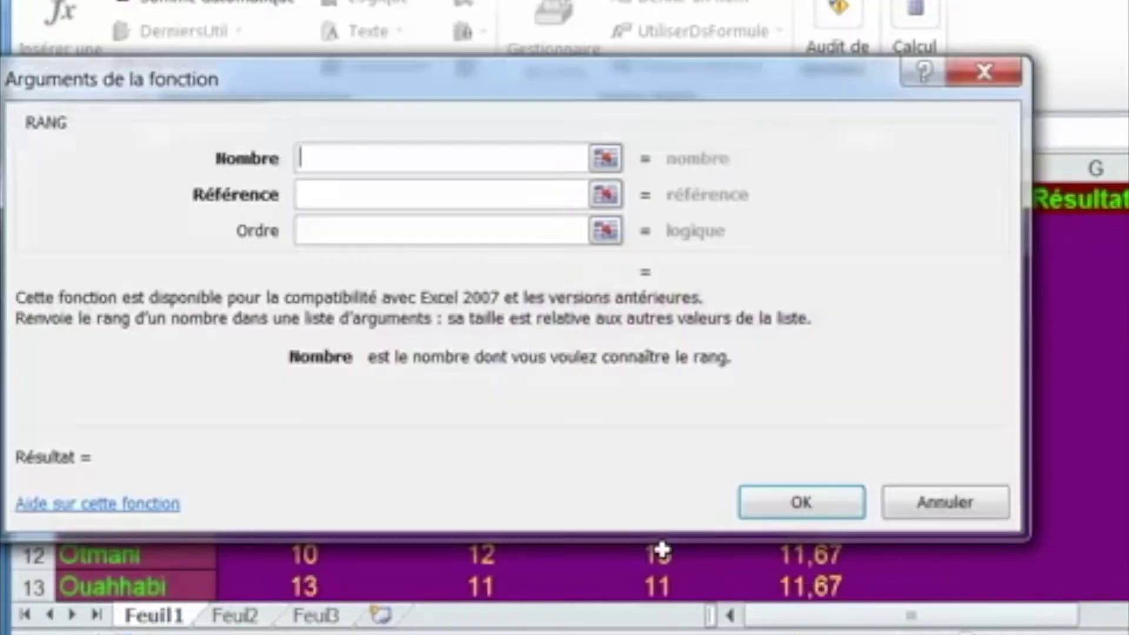
Step: Set the Nombre argument of RANG to E2, the first student's general average
left_click_drag(404, 84, 434, 111)
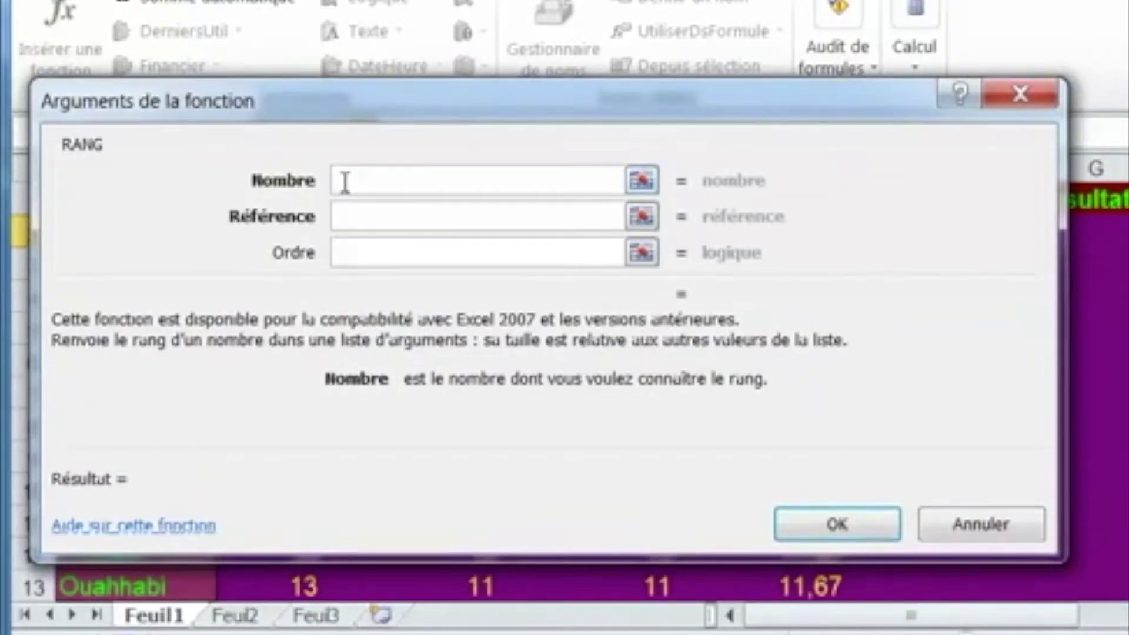
left_click(355, 223)
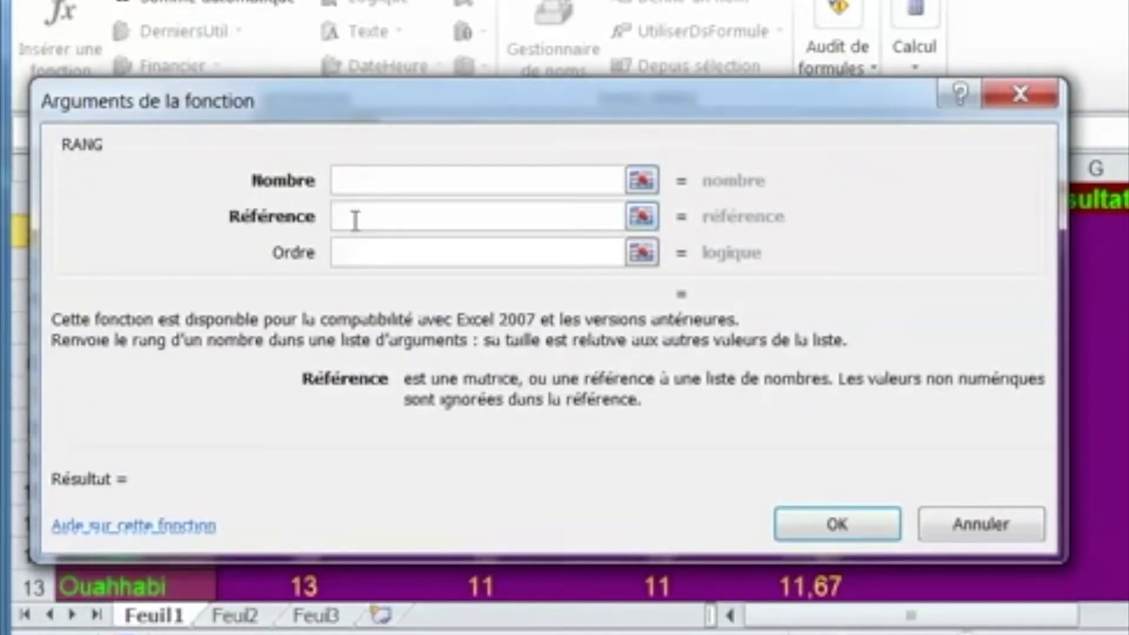
left_click(353, 253)
left_click(369, 187)
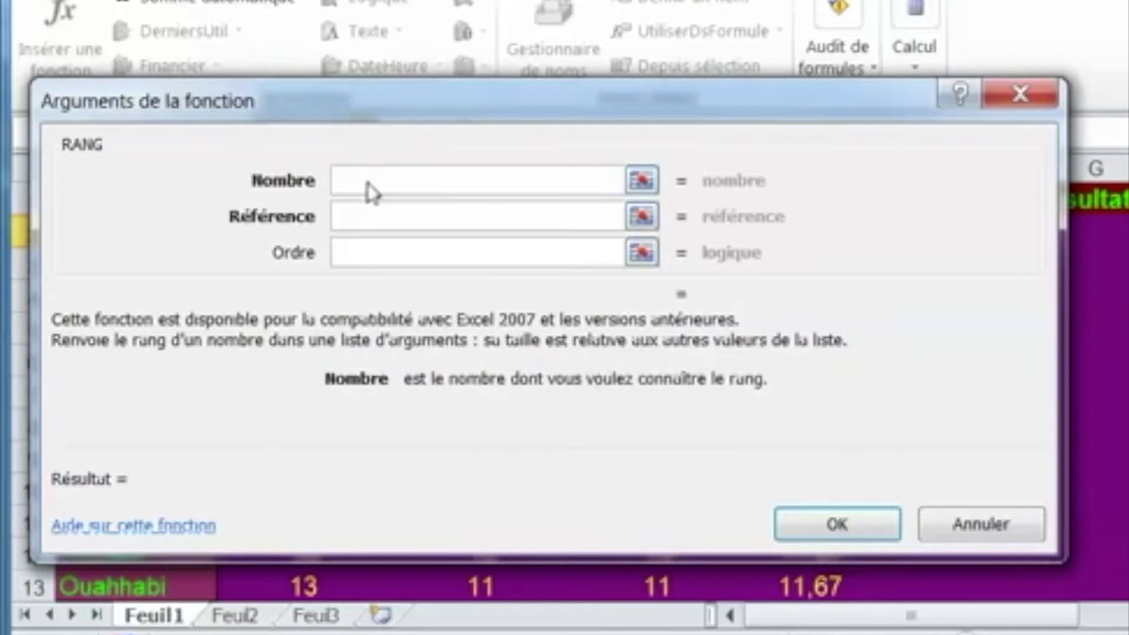
left_click_drag(419, 109, 531, 307)
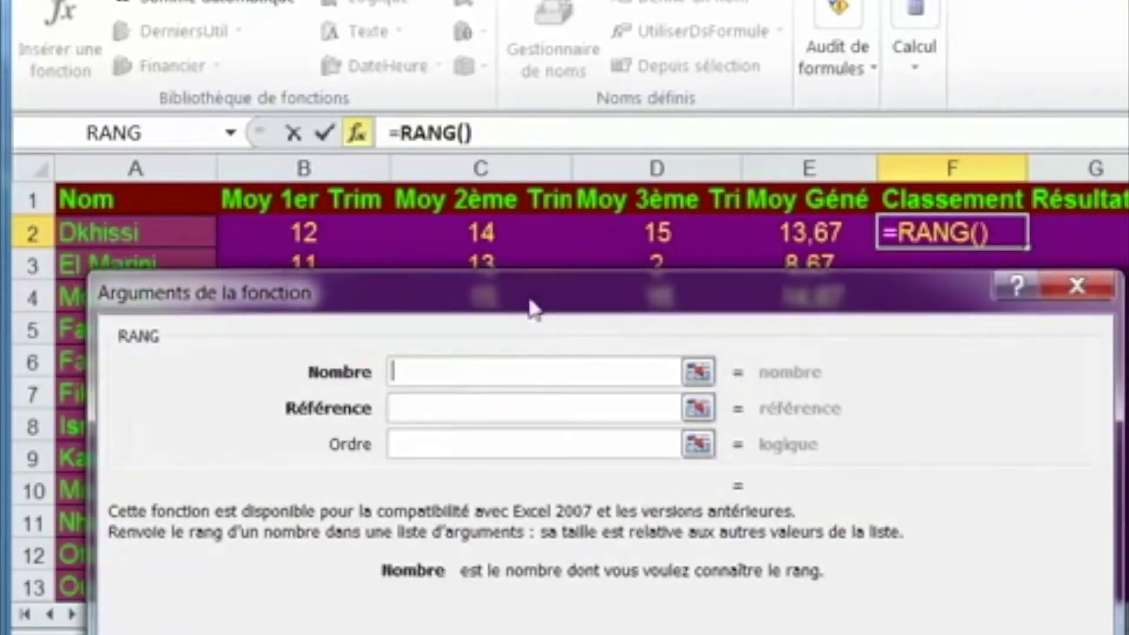
left_click(811, 238)
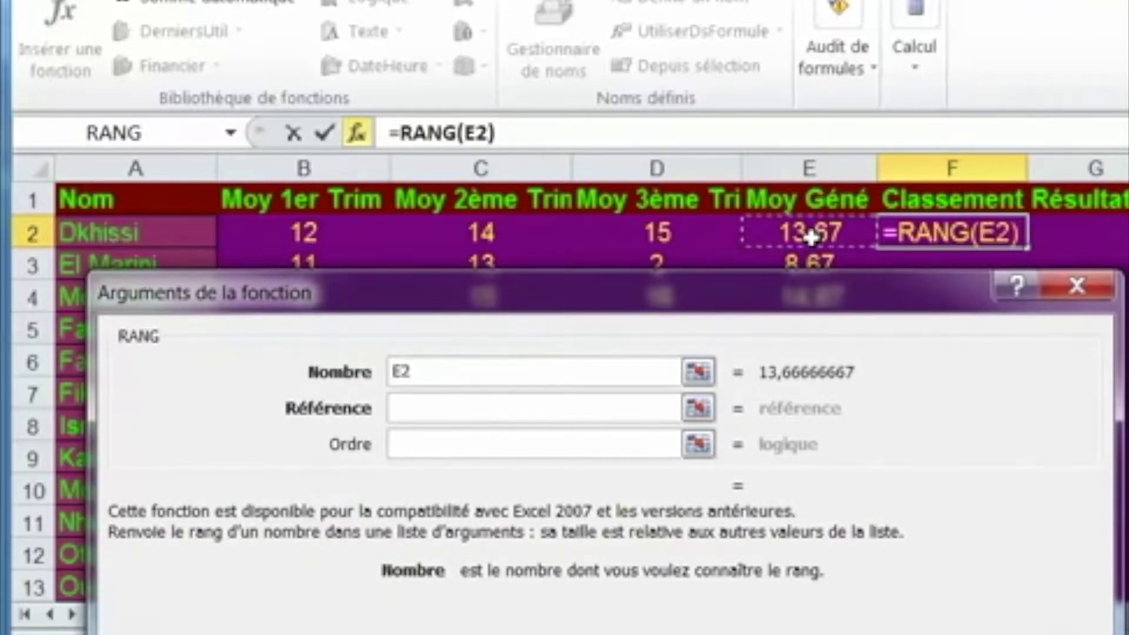
Step: Set the Référence argument of RANG to the general averages in E2:E26
left_click(515, 409)
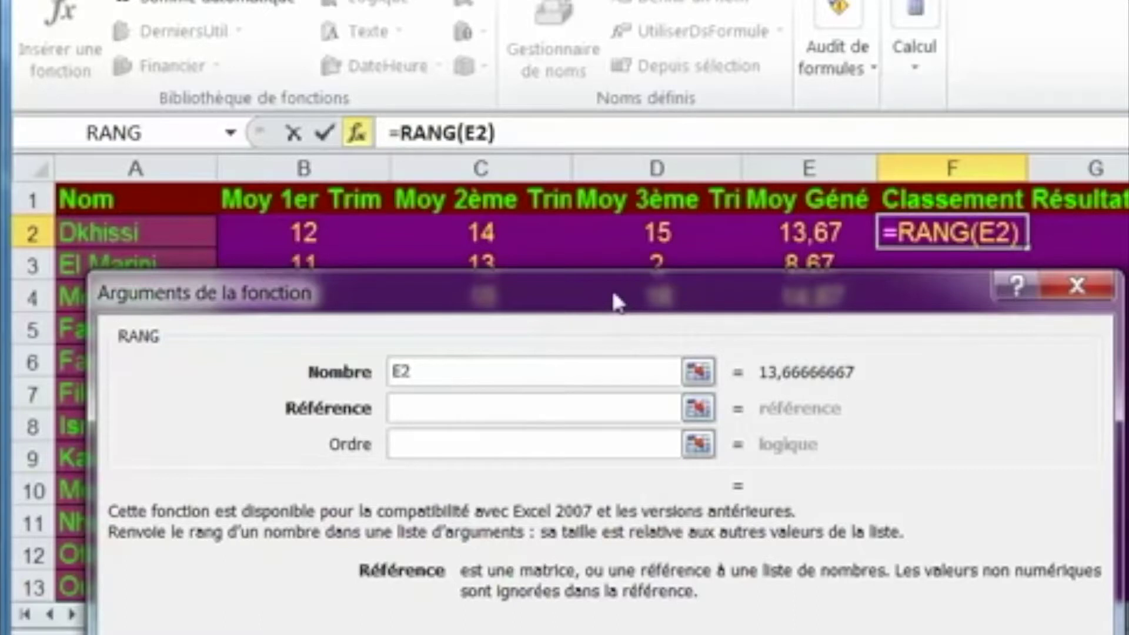
left_click_drag(616, 303, 634, 634)
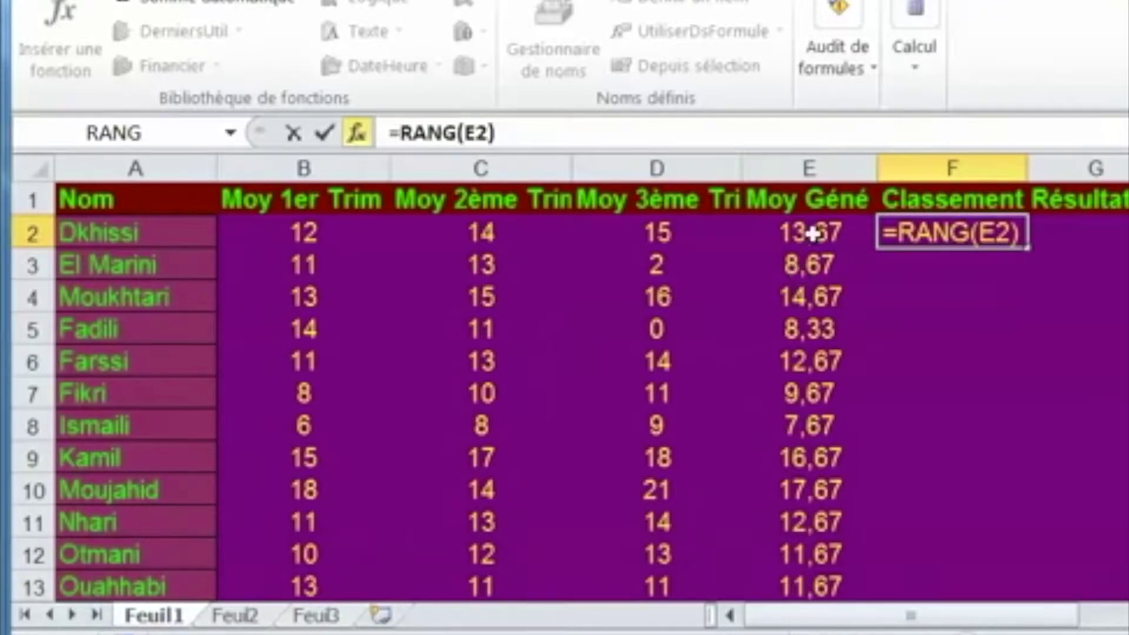
left_click_drag(811, 234, 796, 552)
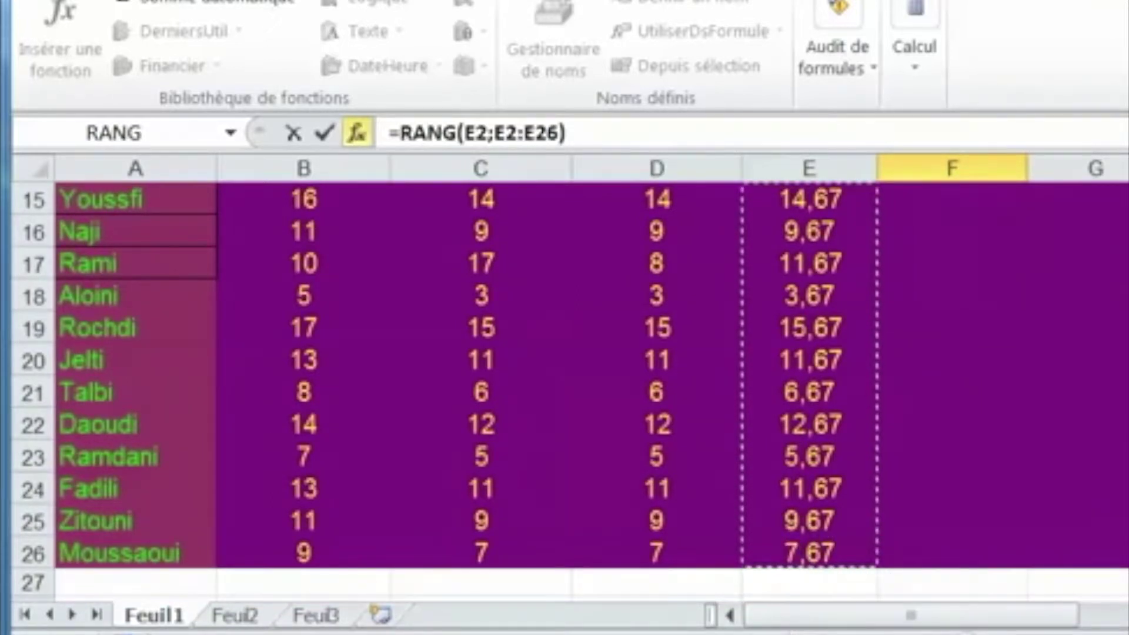
Step: Make the Référence range of RANG absolute as $E$2:$E$26
left_click_drag(490, 633, 467, 188)
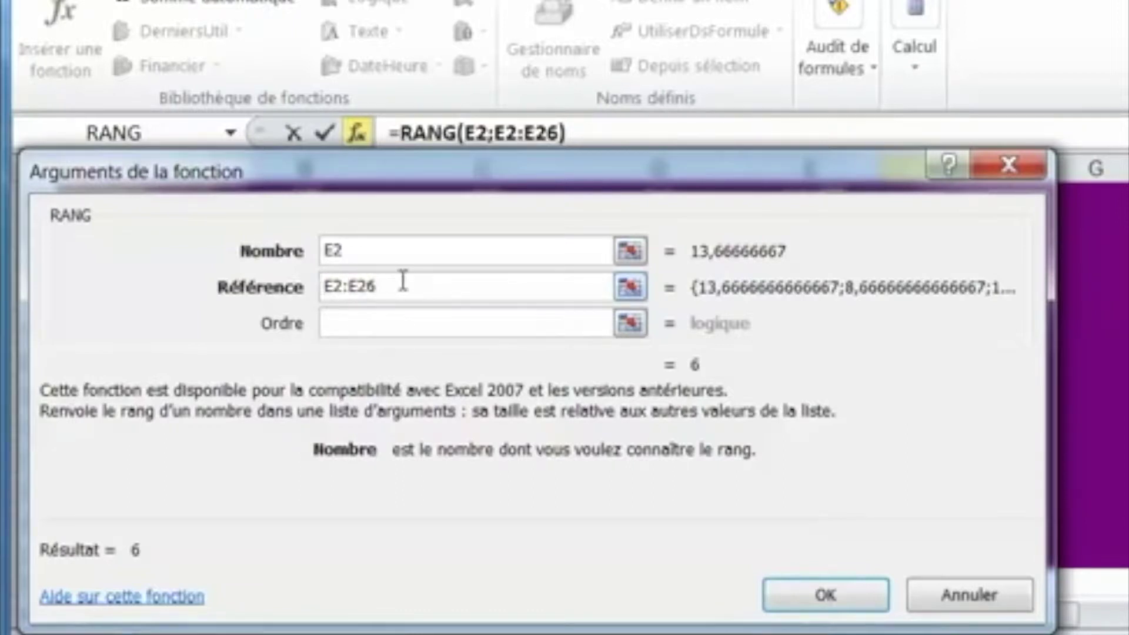
type("$")
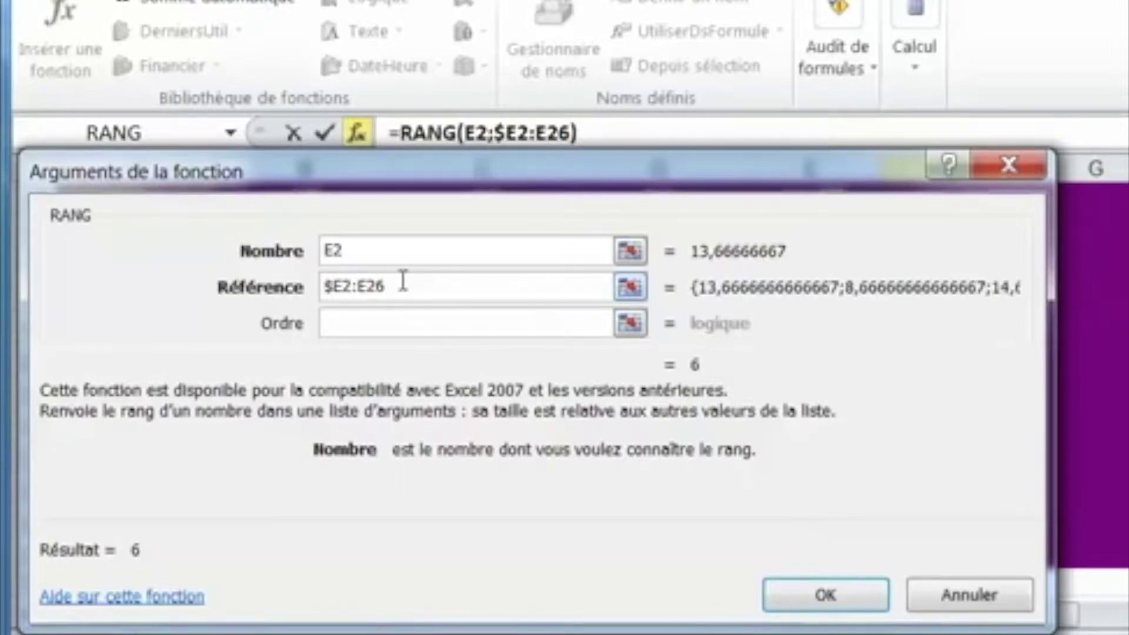
key("Right")
key("Right")
type("$")
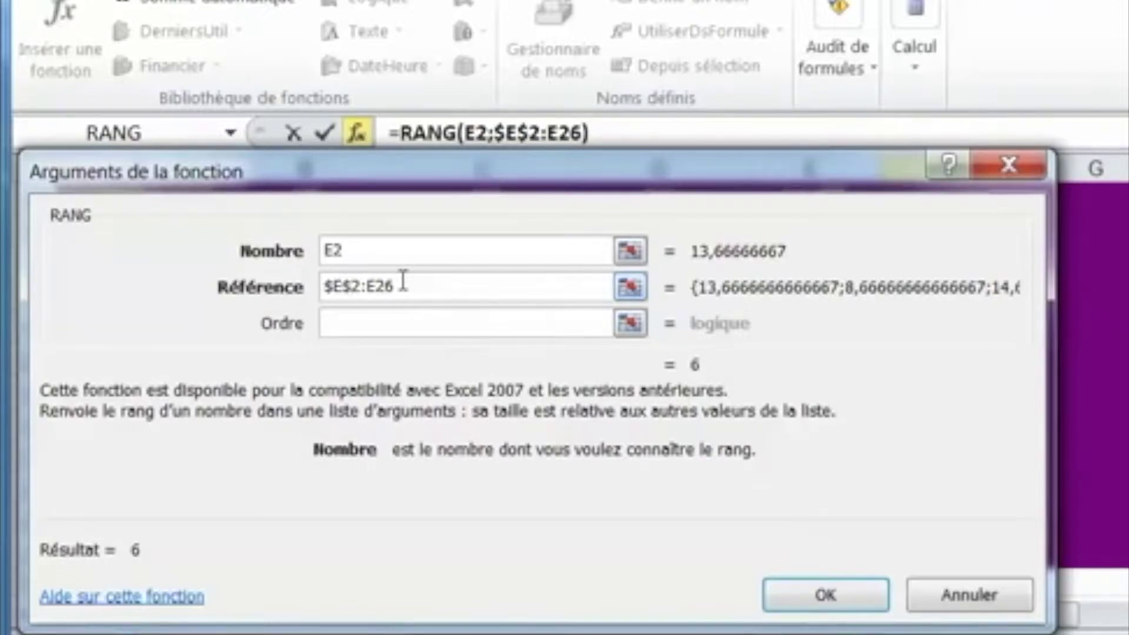
left_click(403, 283)
key("Left")
key("Left")
key("Left")
type("$E")
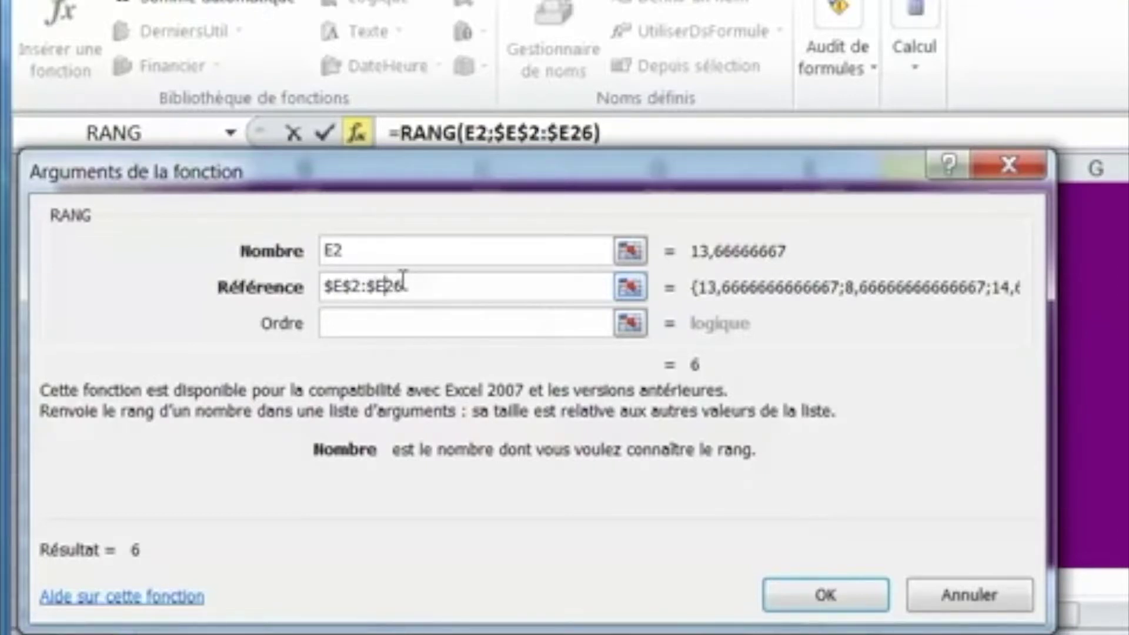
type("$")
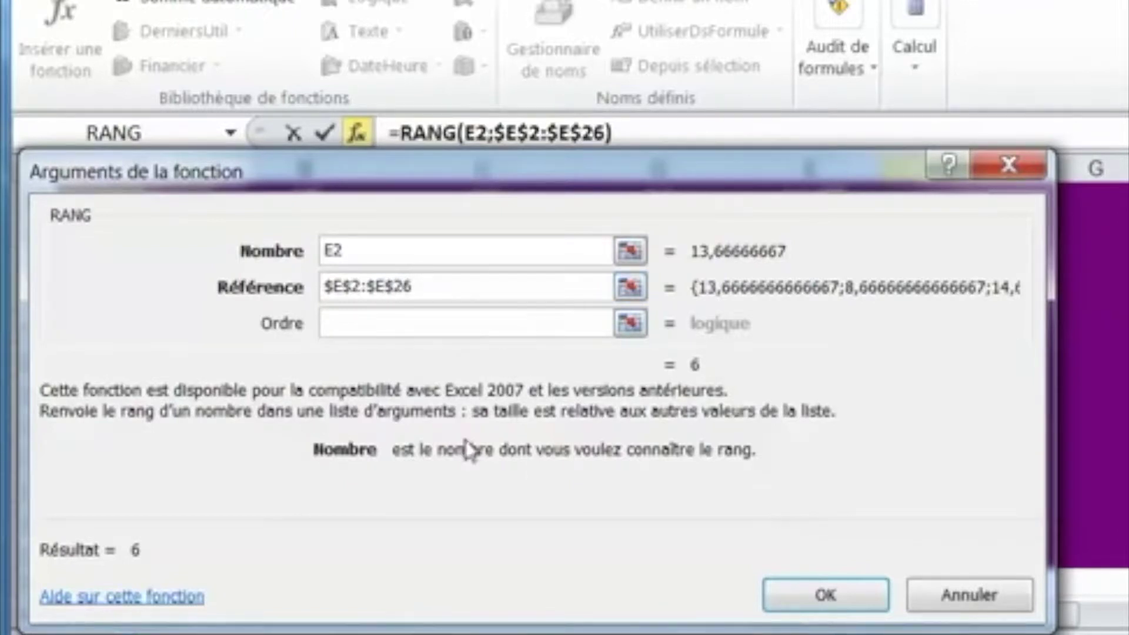
Step: Confirm the RANG function with Ordre left empty and fill it from F2 down through F26
left_click(354, 326)
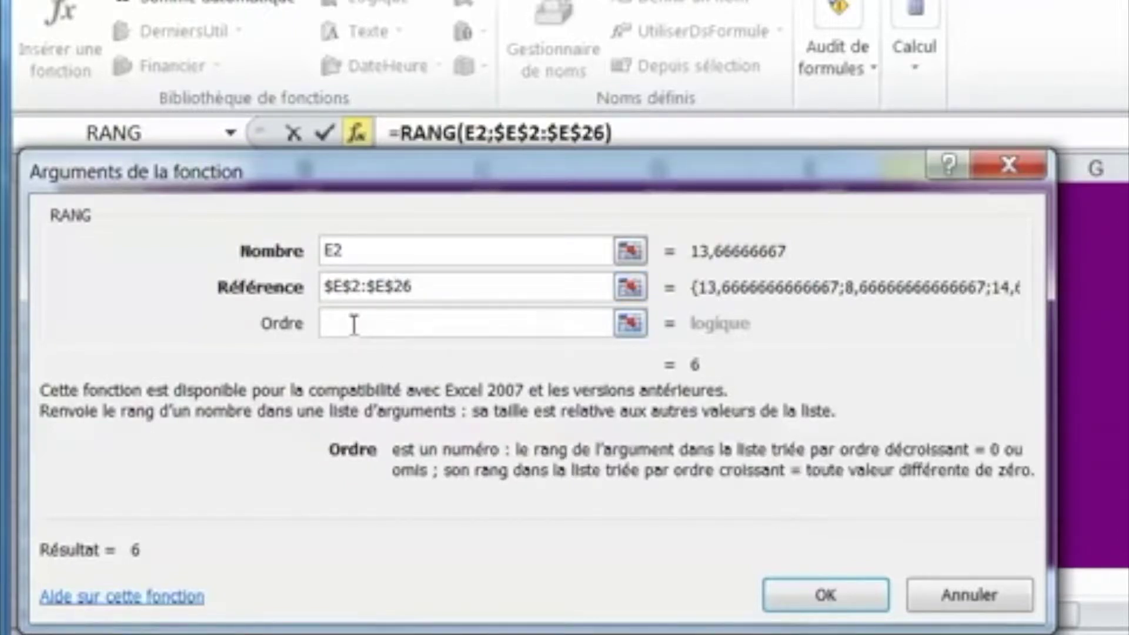
left_click(823, 595)
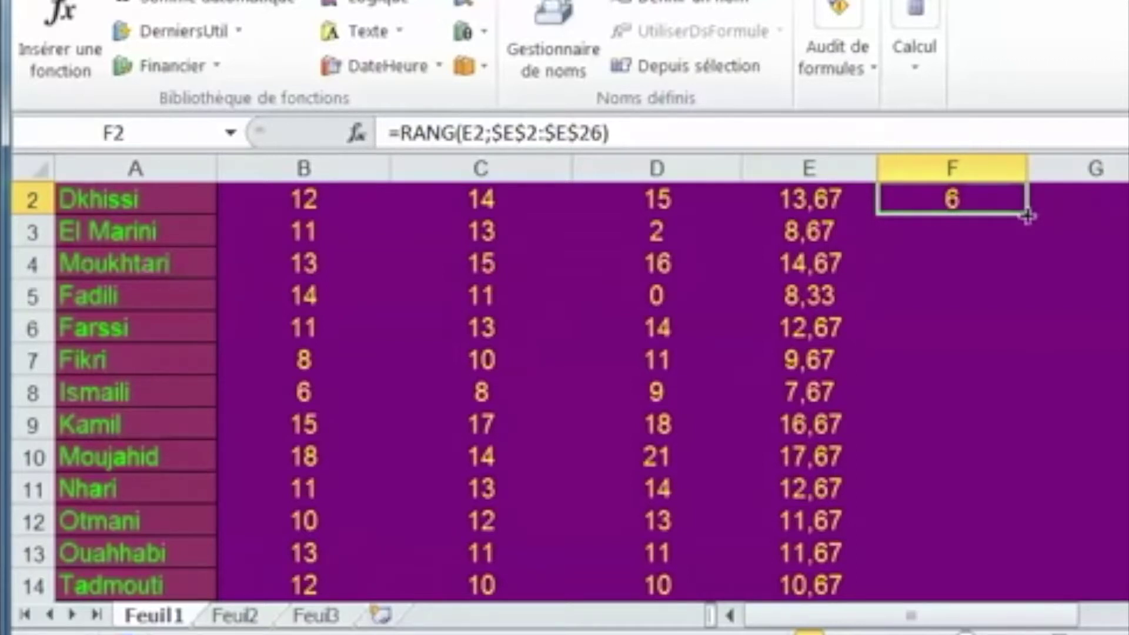
left_click_drag(1028, 216, 1021, 569)
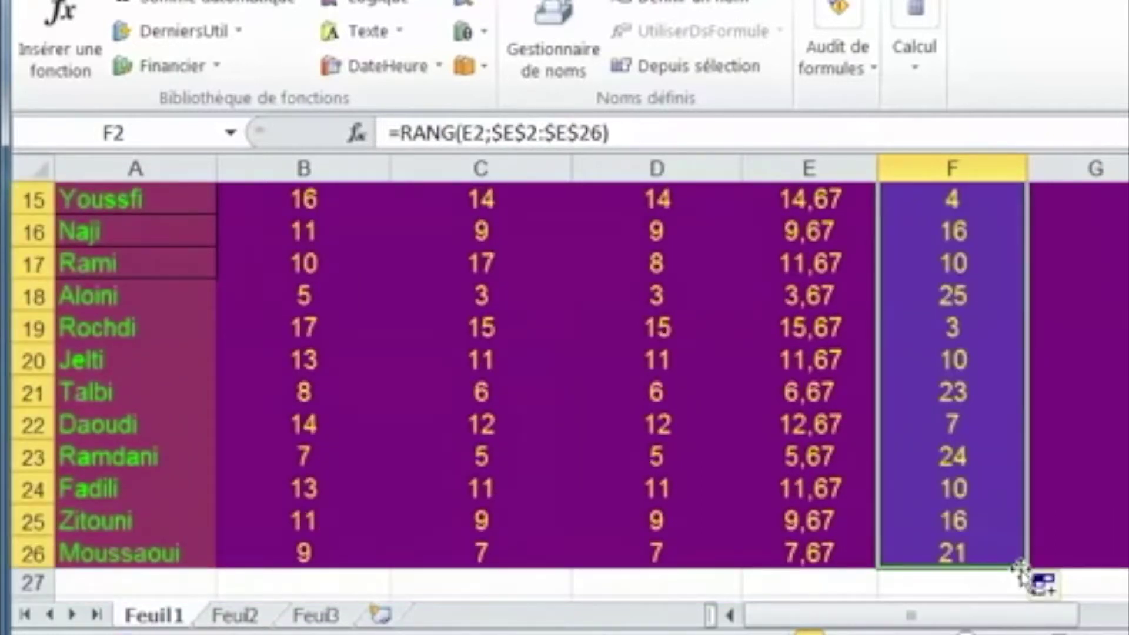
Step: Compare the ranks in F10 and F18 with the general averages in E10 and E18
left_click_drag(1128, 436, 1128, 275)
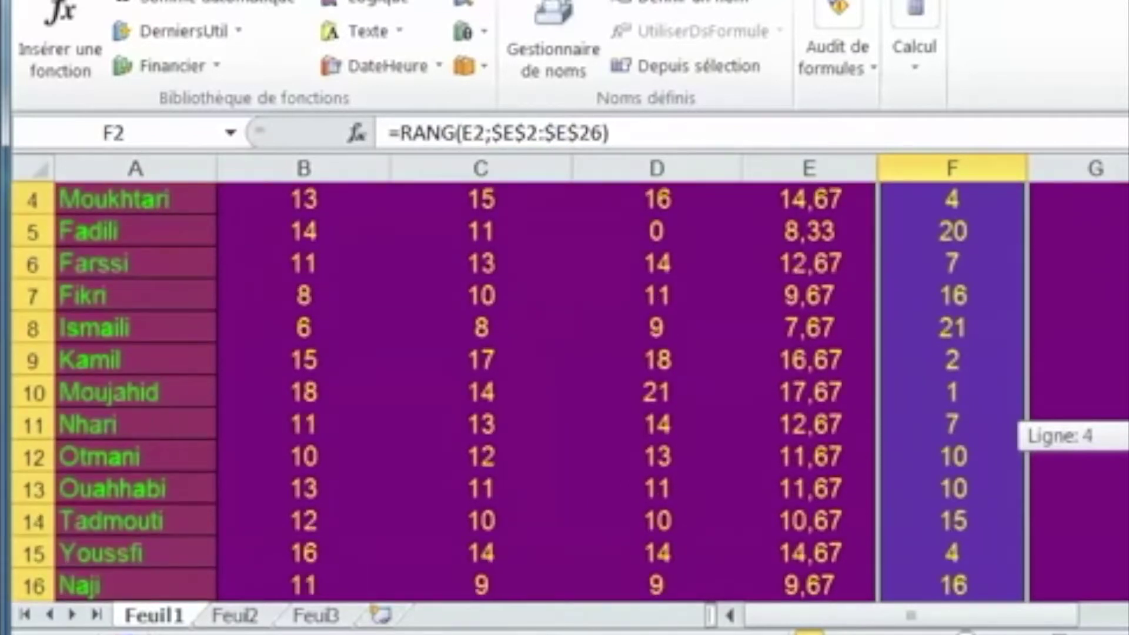
left_click(953, 391)
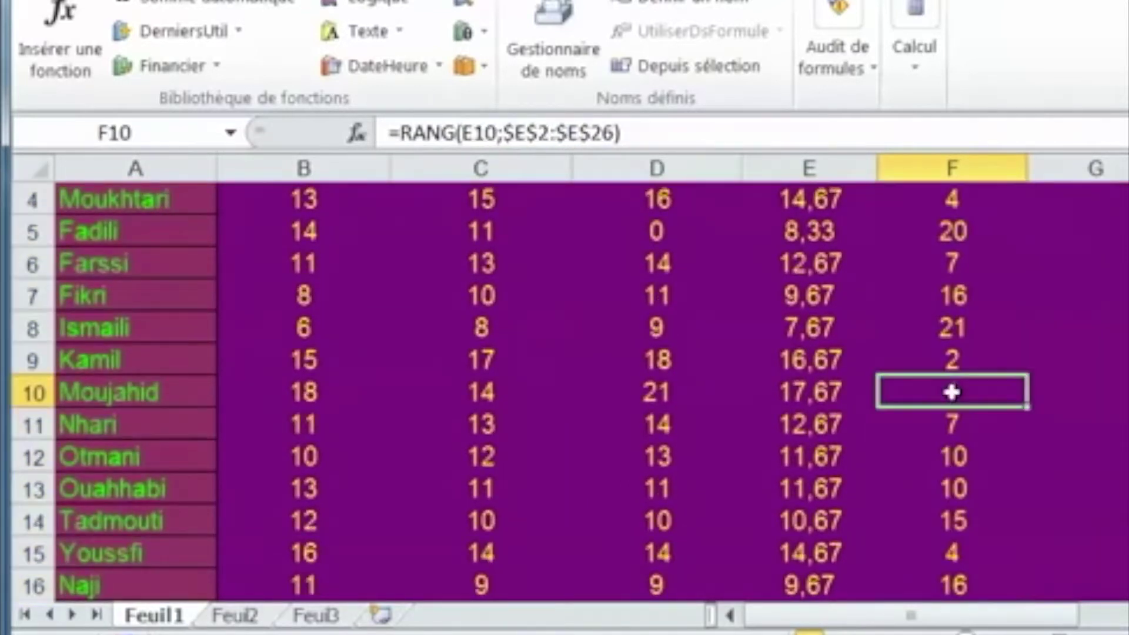
left_click(817, 400)
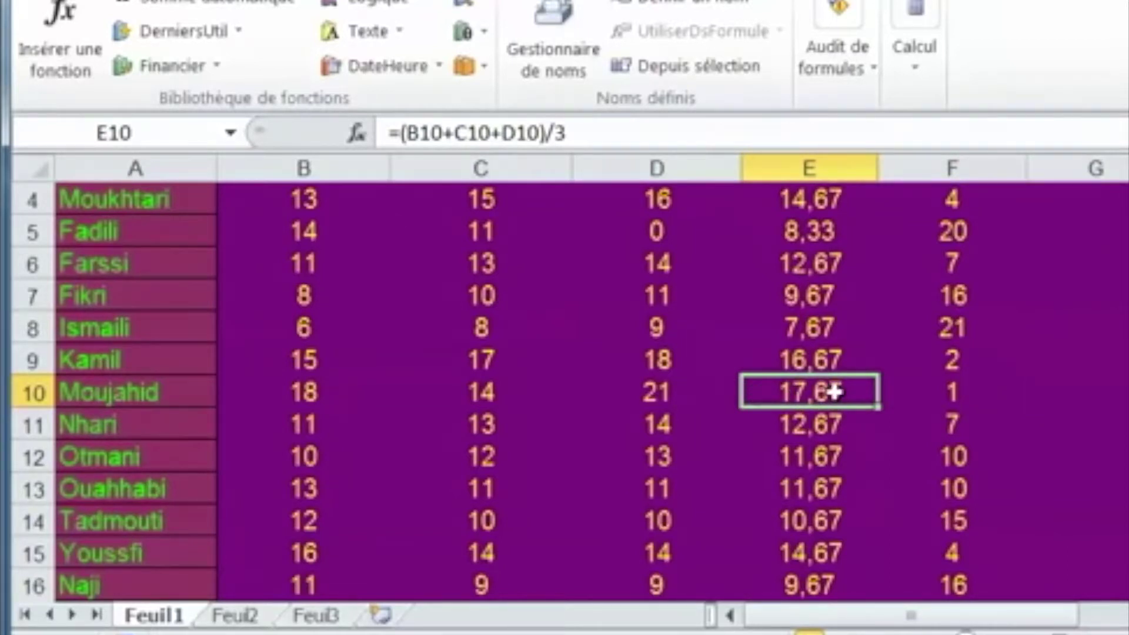
left_click_drag(1128, 312, 1127, 314)
left_click(958, 397)
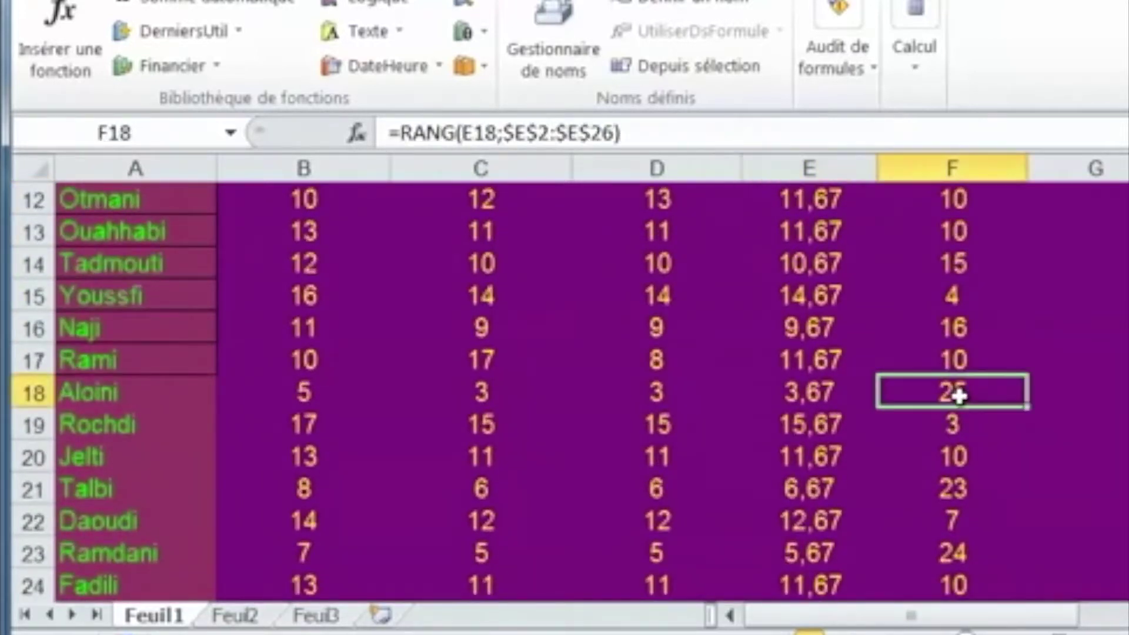
left_click(801, 395)
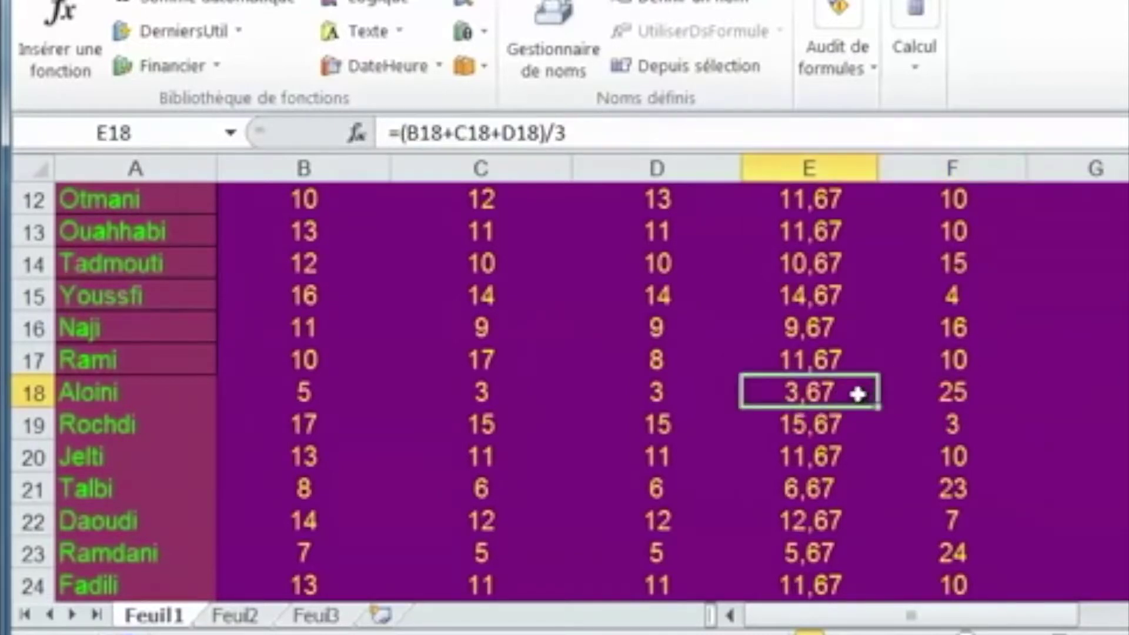
left_click_drag(1127, 382, 1127, 382)
Step: Insert the logical function SI in G2, the first cell of the Résultats column
left_click_drag(932, 618, 1008, 617)
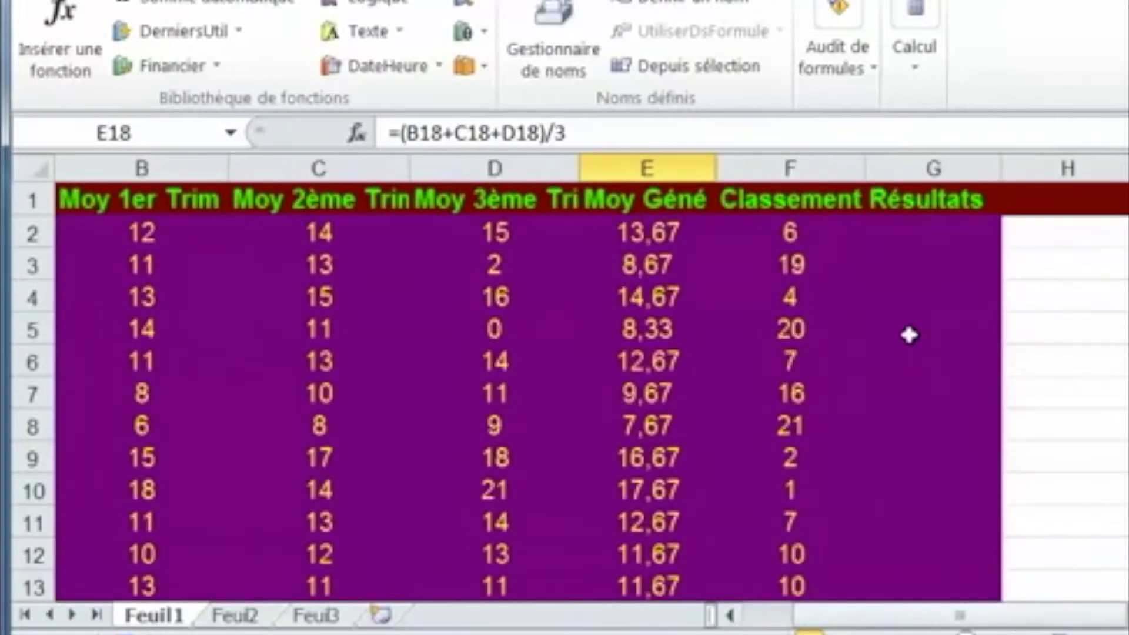
left_click(922, 232)
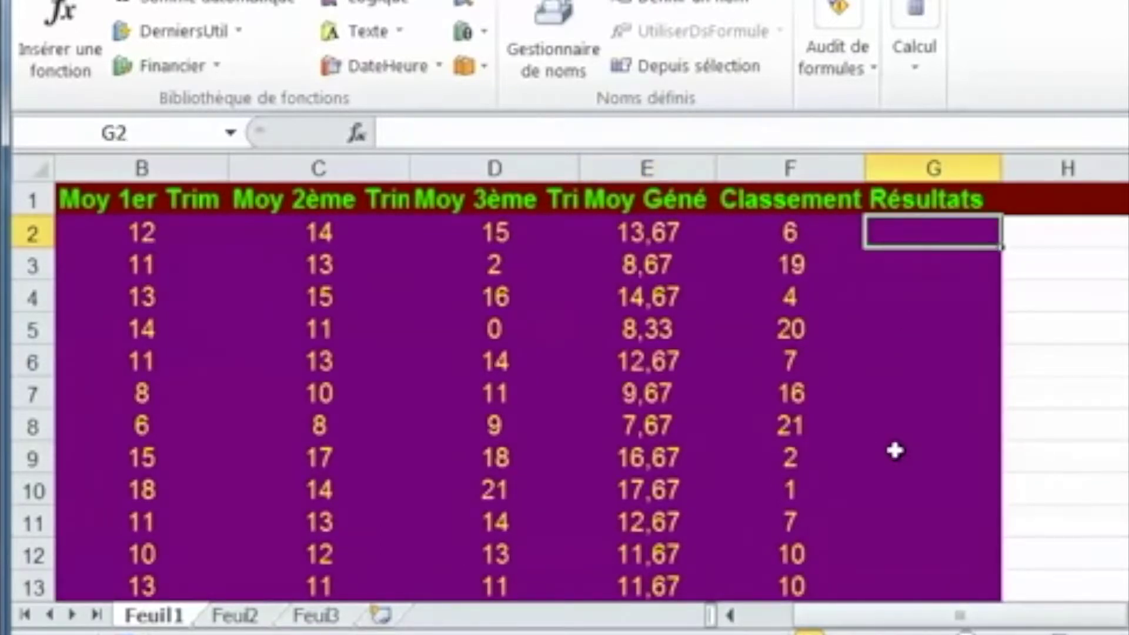
left_click_drag(965, 616, 893, 623)
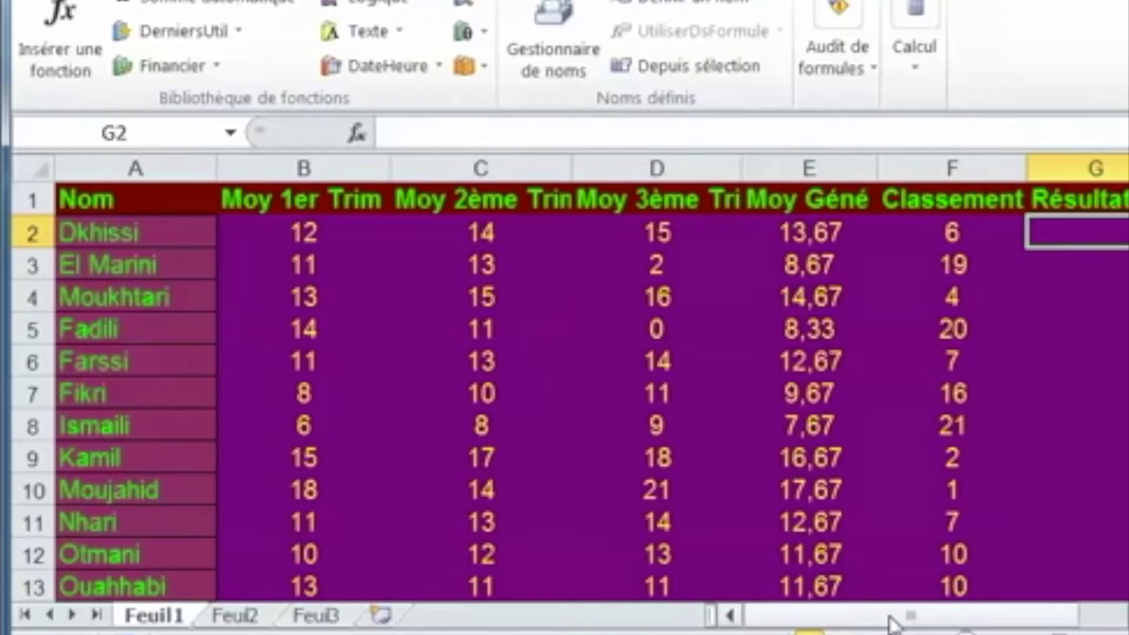
left_click_drag(890, 623, 847, 627)
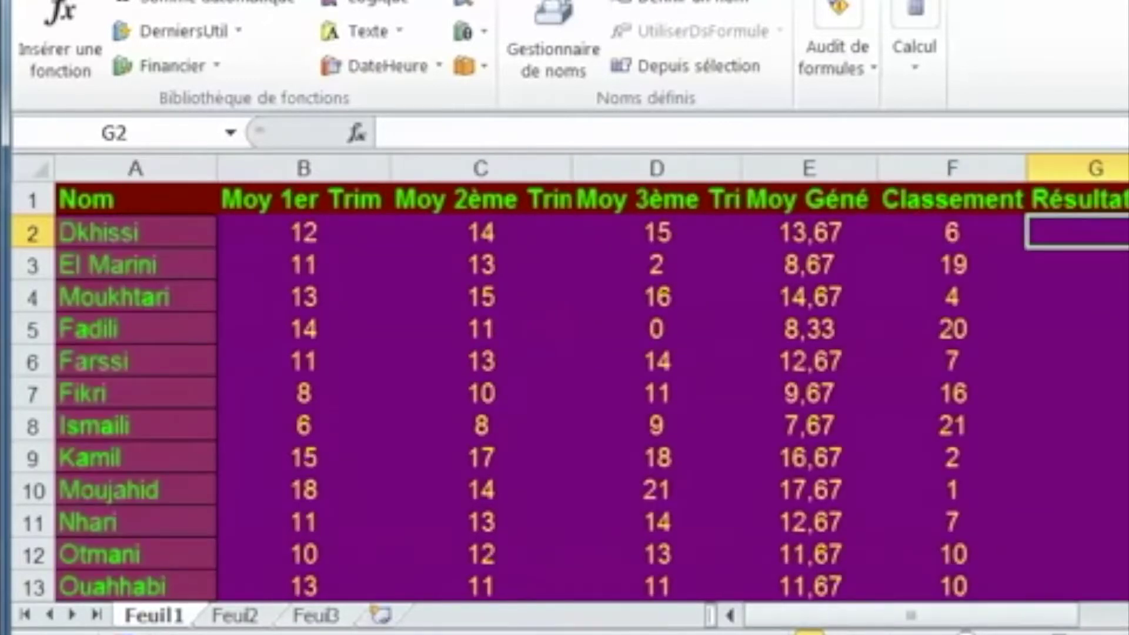
left_click_drag(1128, 353, 1106, 353)
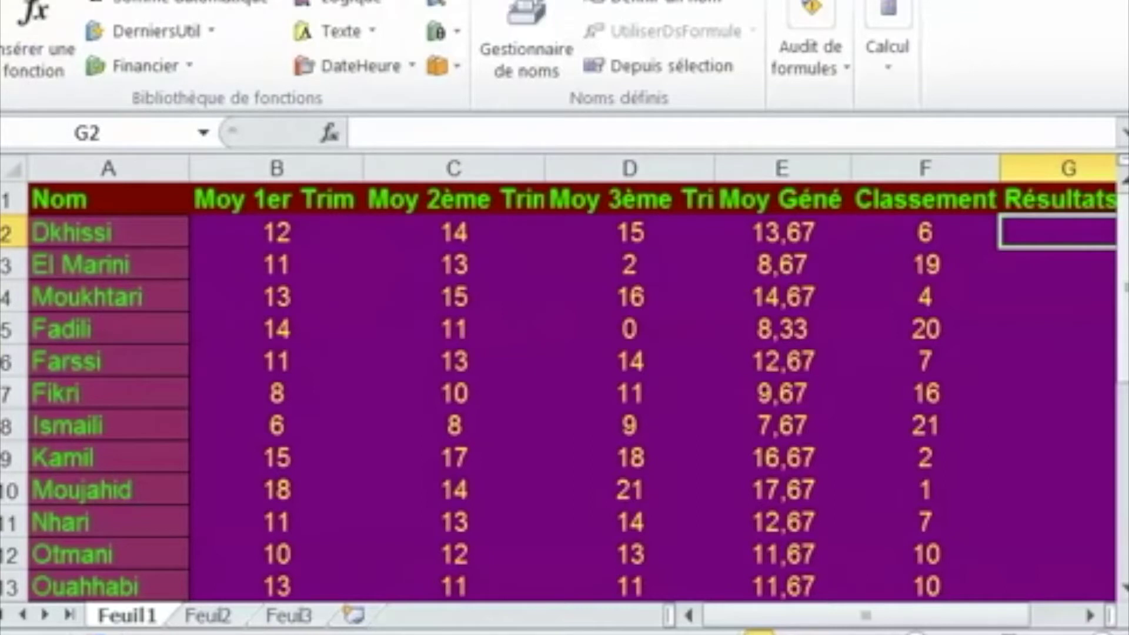
left_click(395, 4)
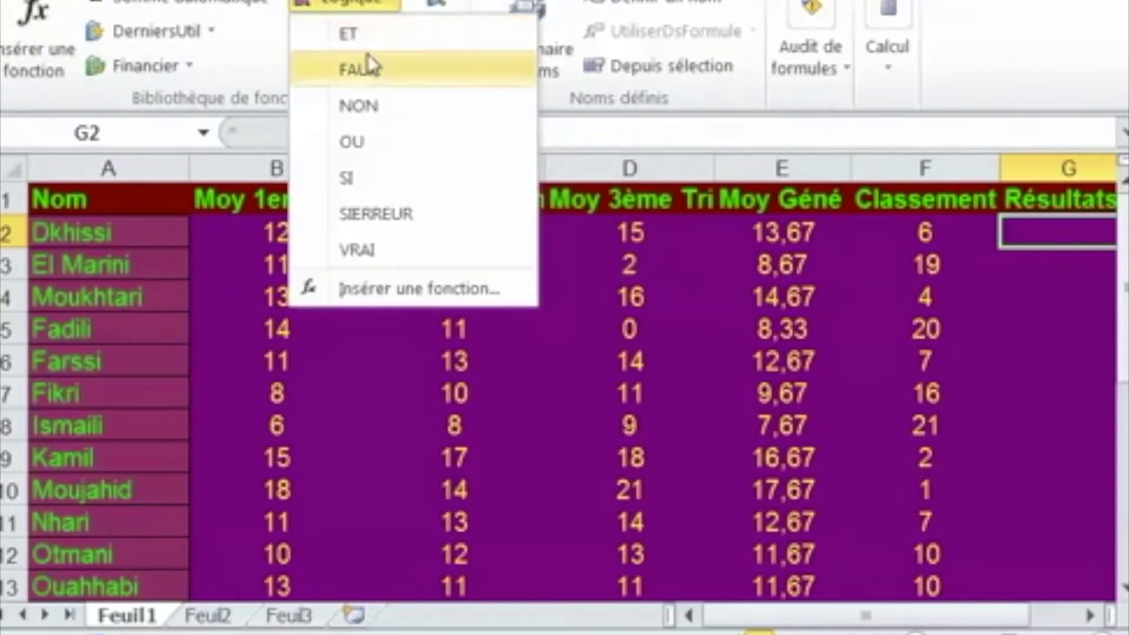
left_click(352, 179)
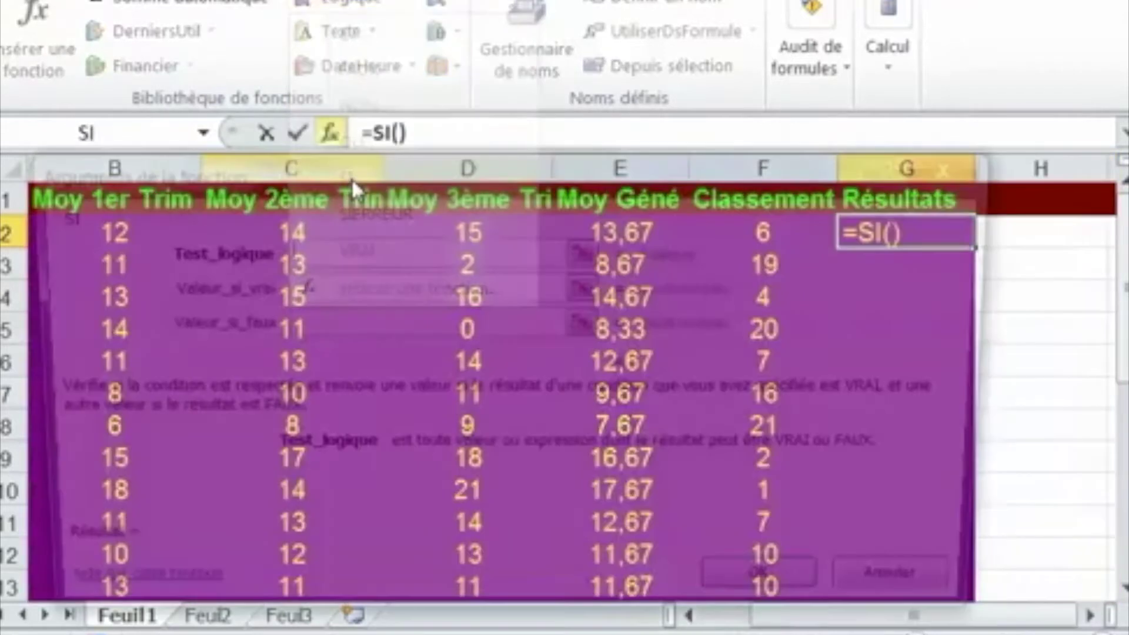
Step: Set the Test_logique argument of SI to E2<10, using the first student's general average
left_click_drag(506, 185, 594, 376)
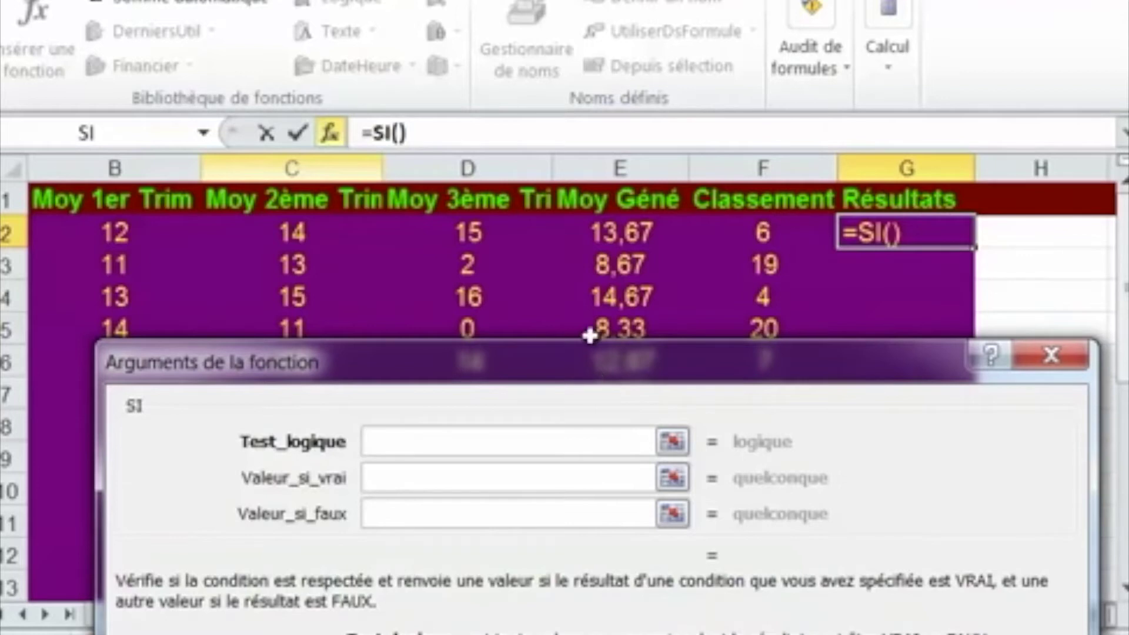
left_click(622, 237)
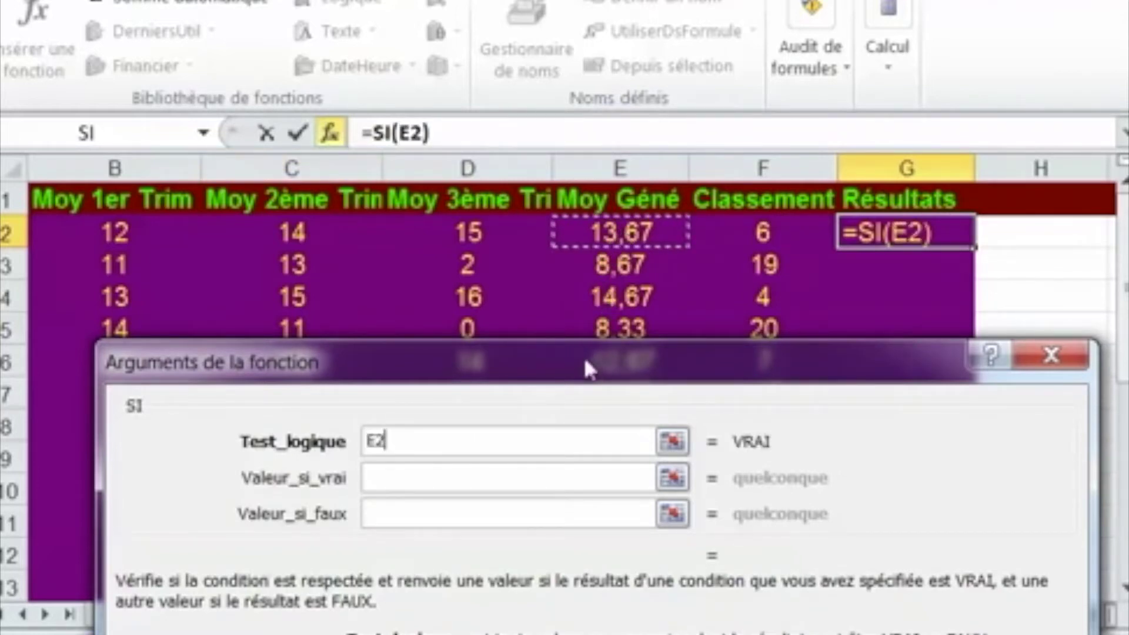
type("<")
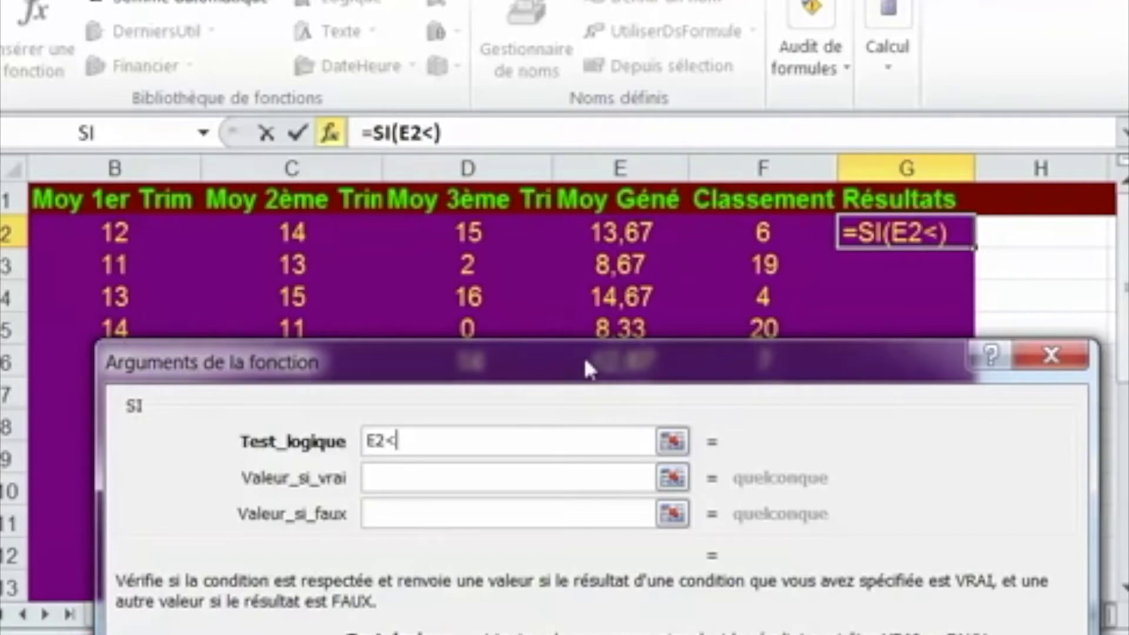
type("10")
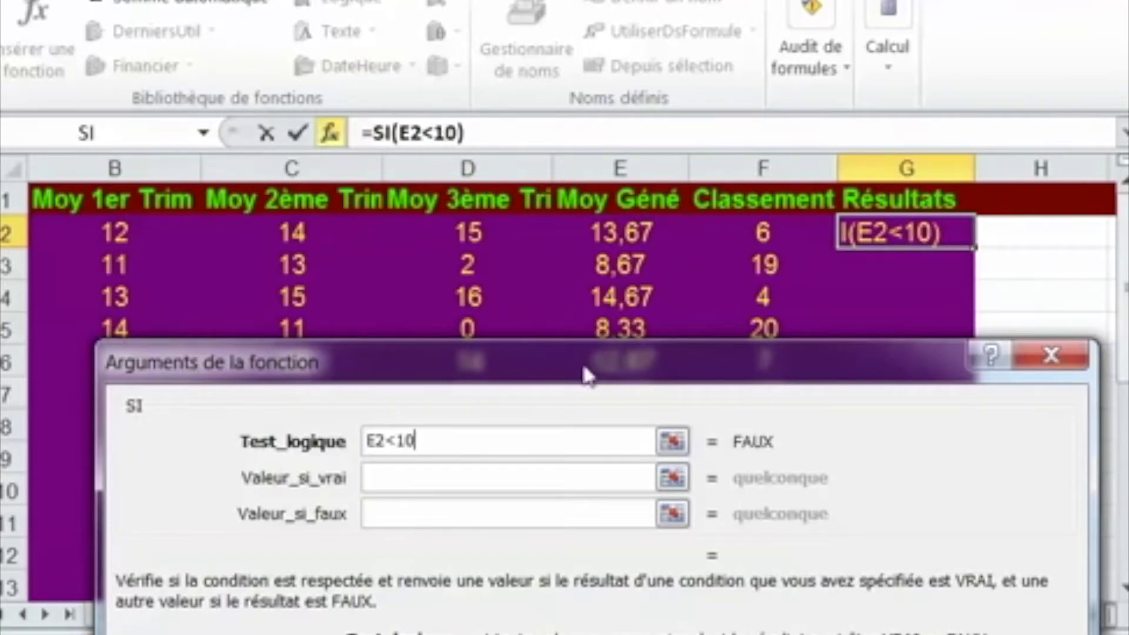
left_click(437, 486)
left_click_drag(428, 441, 360, 442)
left_click(423, 442)
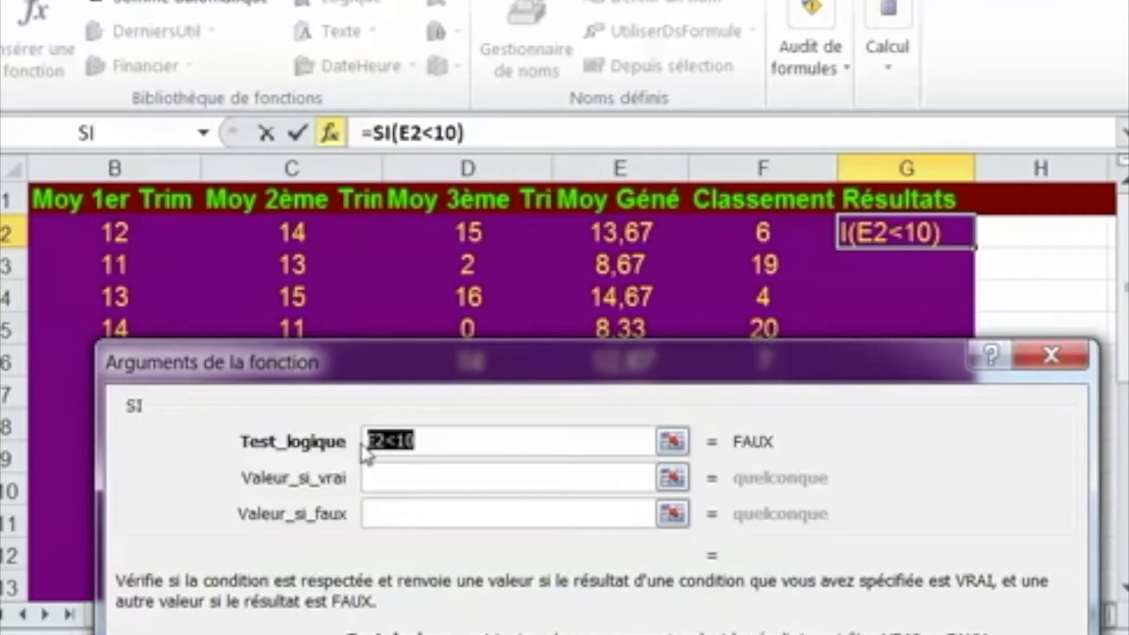
left_click(419, 442)
Step: Set the Valeur_si_vrai argument of SI to Non Admis
left_click(399, 477)
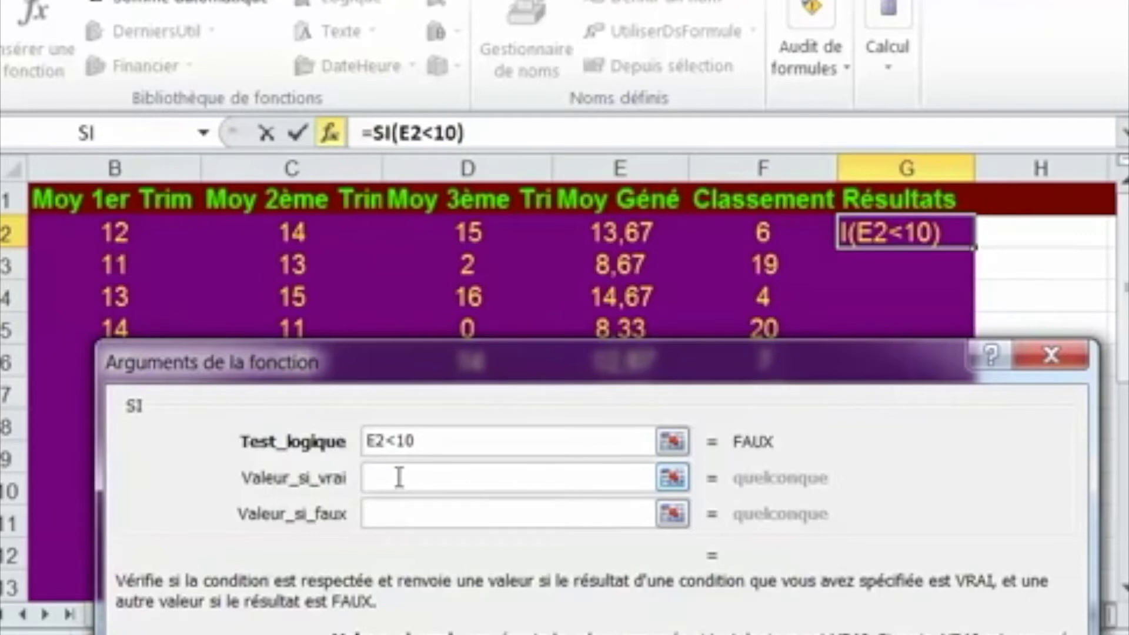
type("Non")
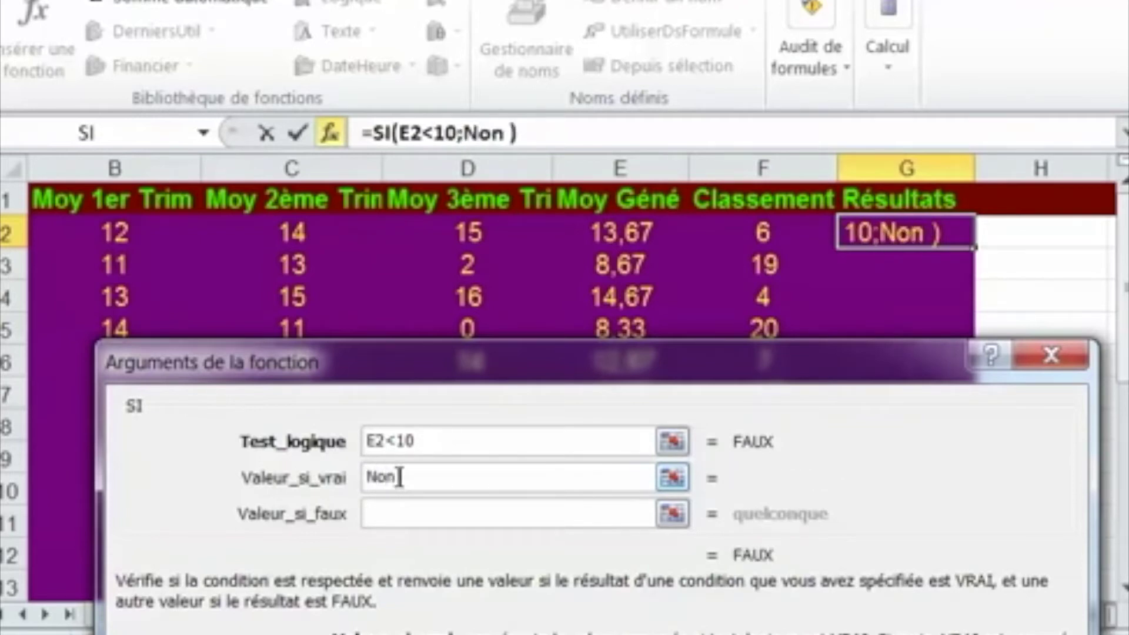
type(" Admis")
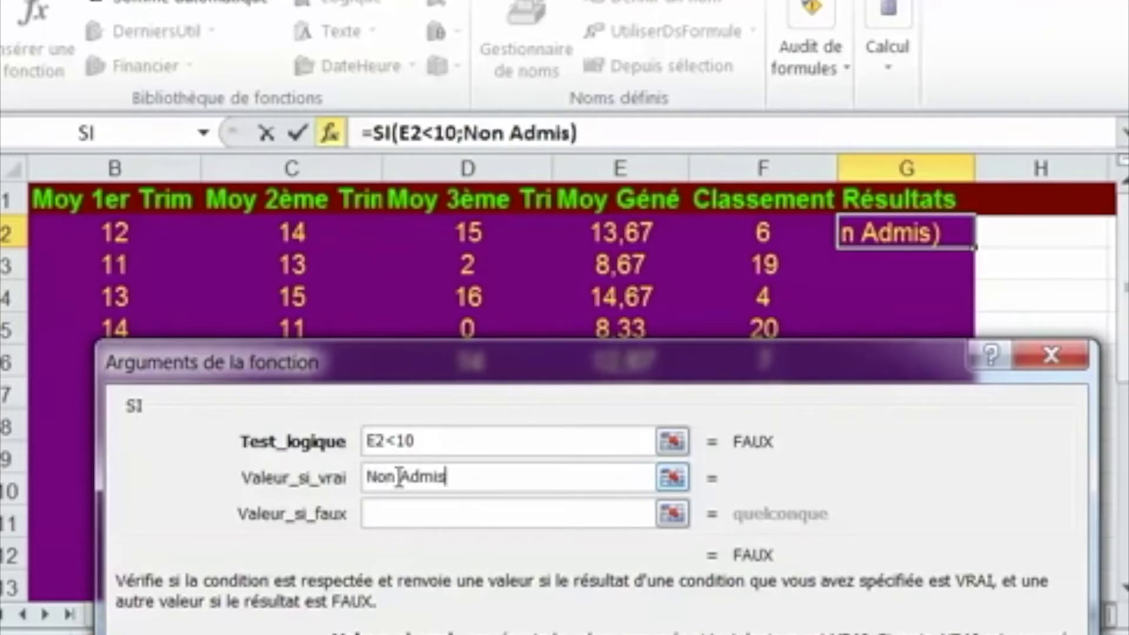
Step: Set the Valeur_si_faux argument of SI to Admis and confirm the function
left_click(398, 511)
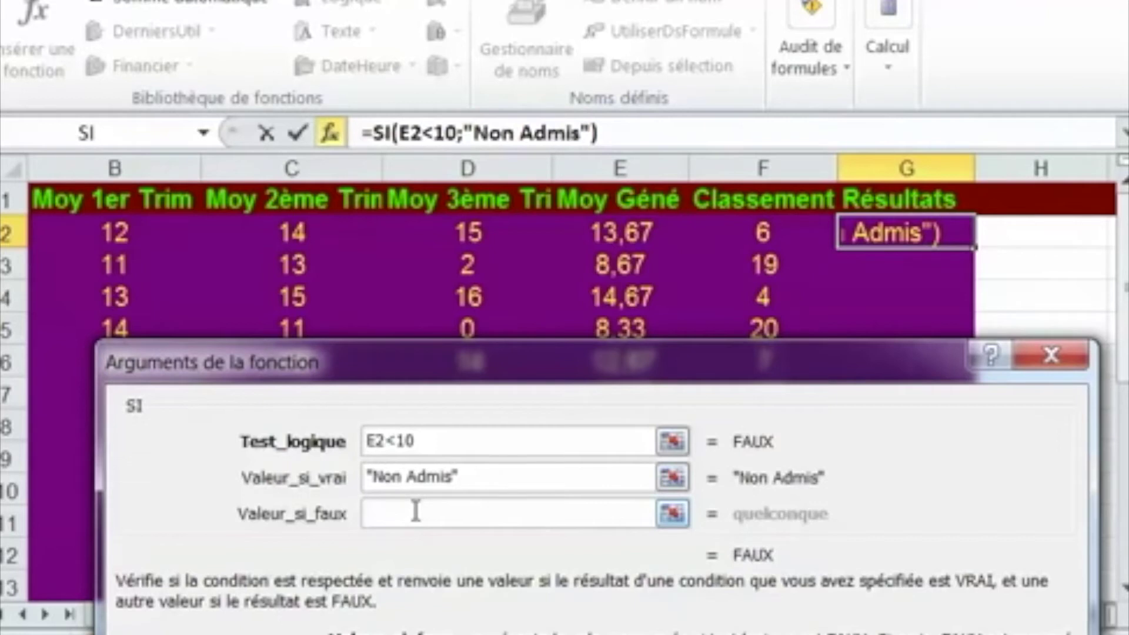
left_click_drag(420, 440, 356, 455)
left_click(421, 443)
left_click(404, 520)
type("A")
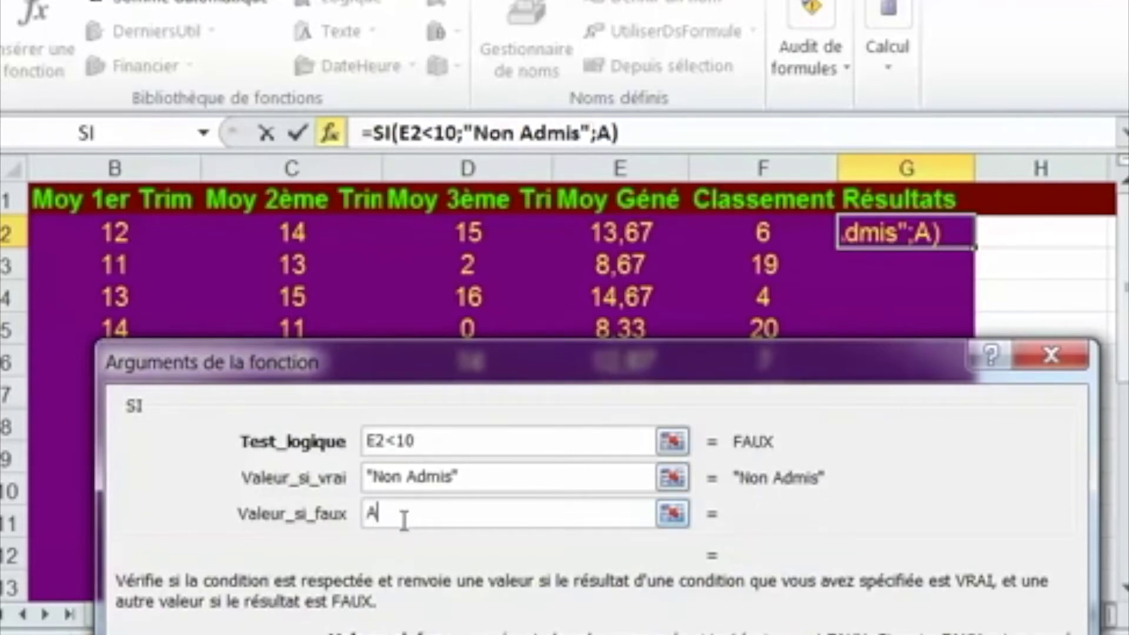
type("dmis")
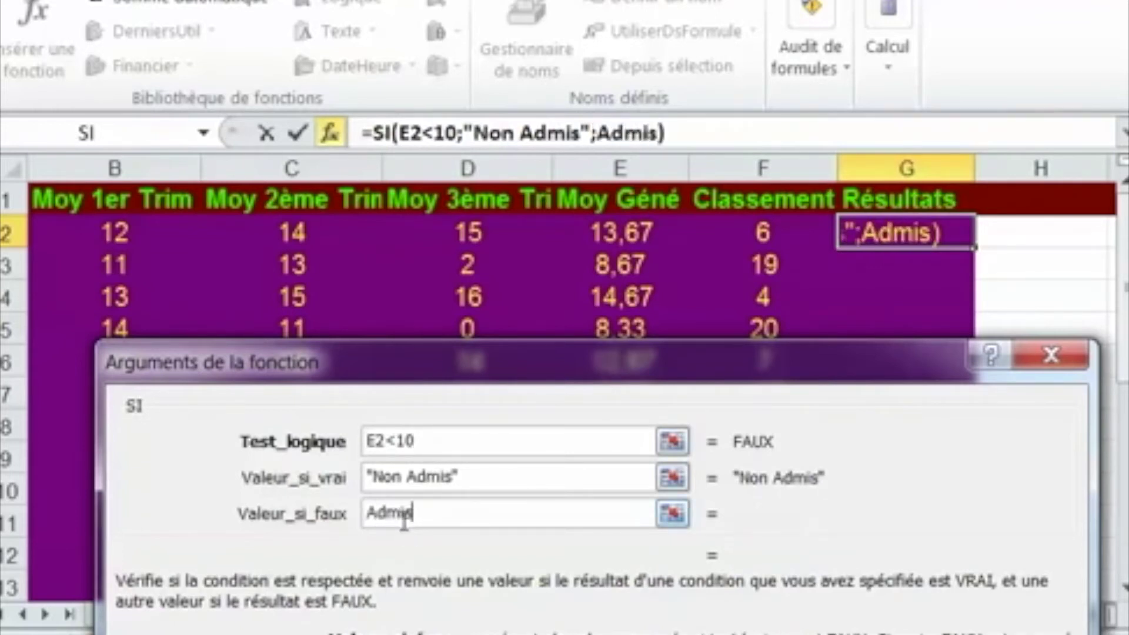
left_click_drag(710, 384, 690, 139)
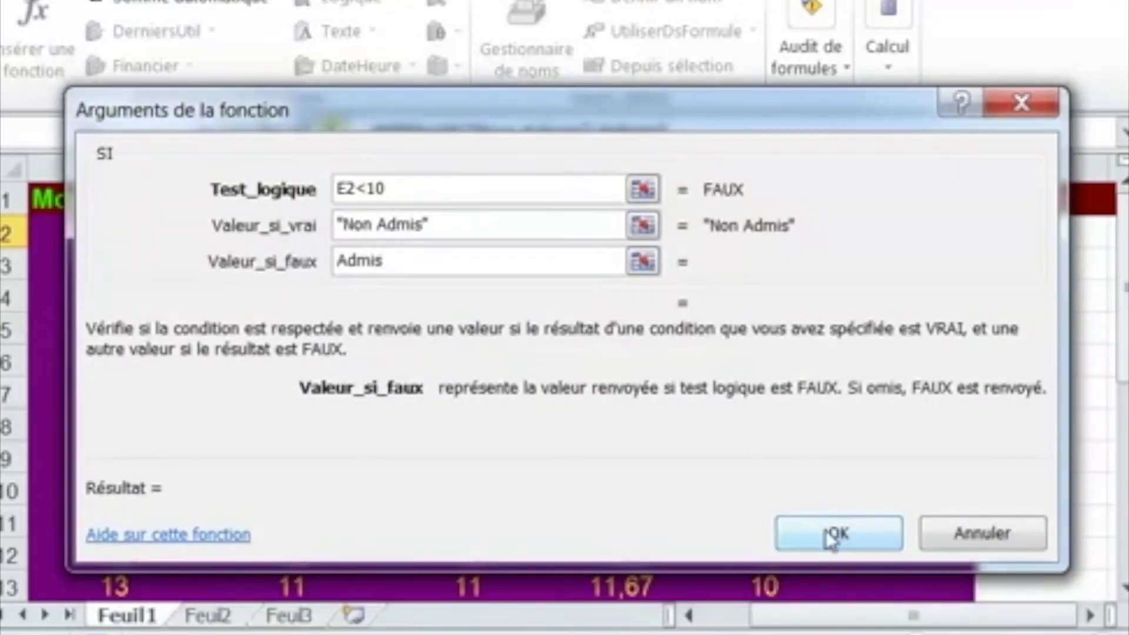
left_click(806, 546)
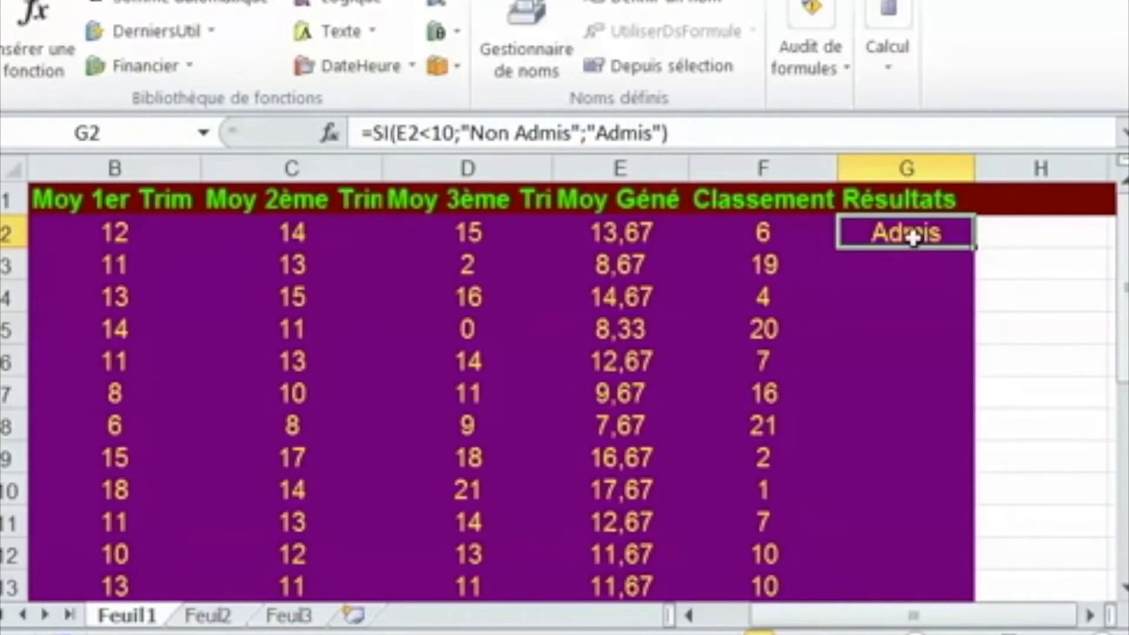
Step: Check the result in G2 against the first student's general average in E2
left_click(616, 232)
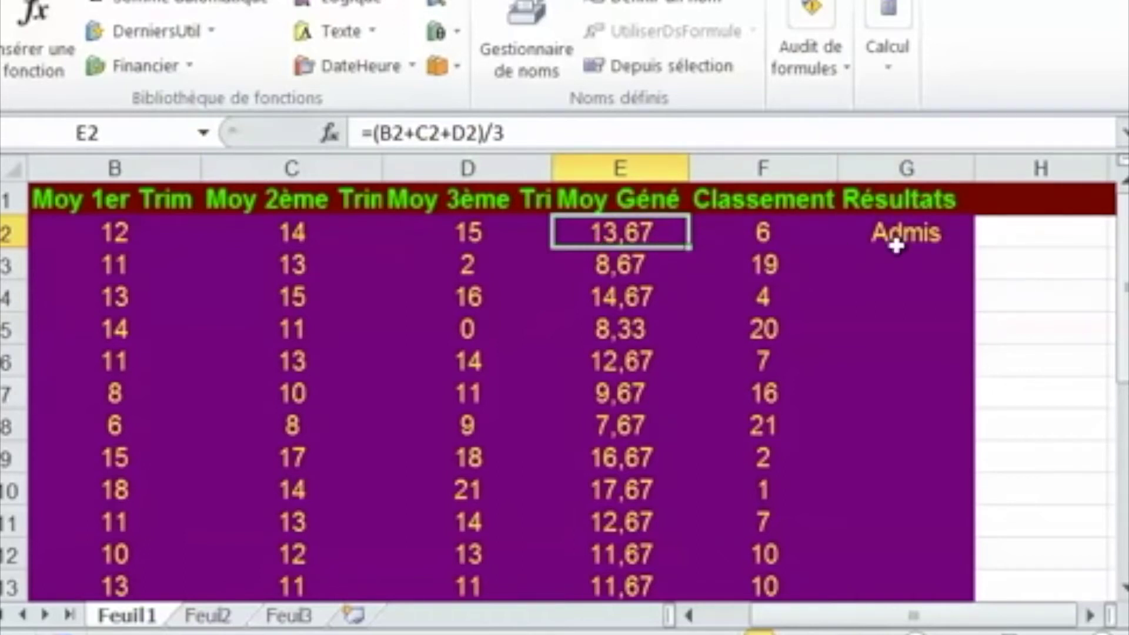
left_click(924, 235)
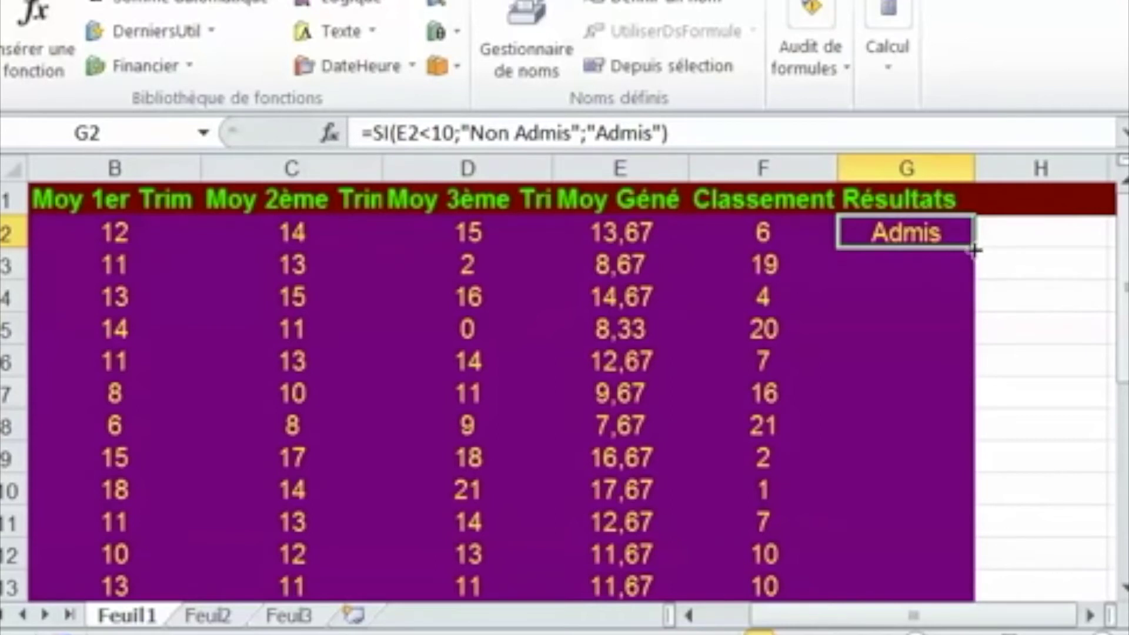
Step: Fill the SI formula from G2 down to G26 so every student gets a result in the Résultats column
left_click_drag(974, 250, 967, 560)
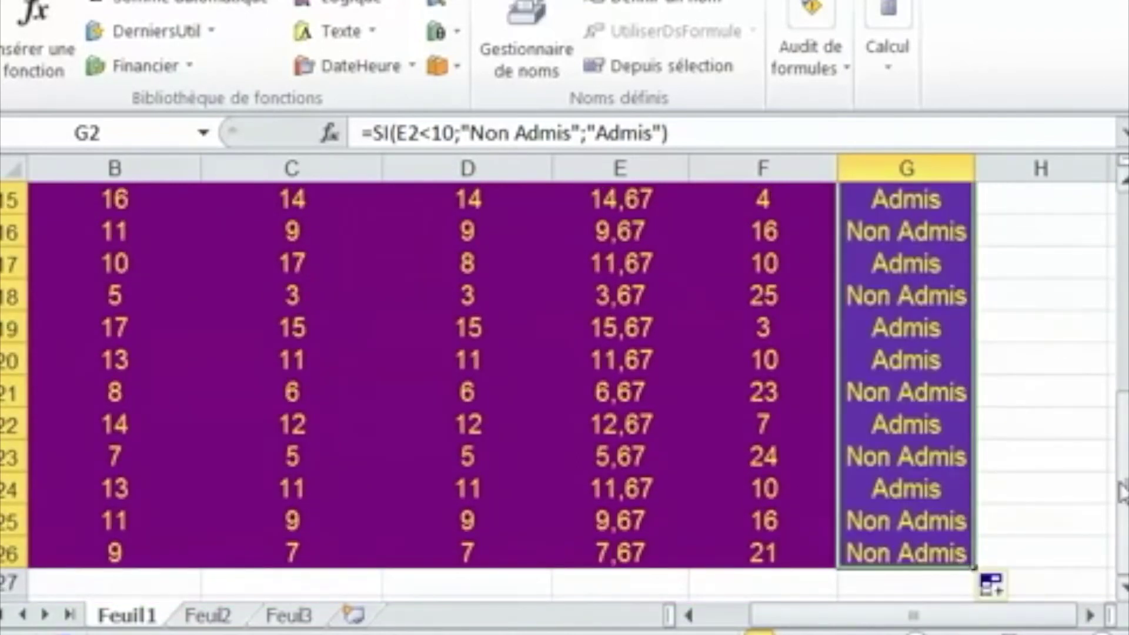
left_click_drag(1124, 476, 1123, 269)
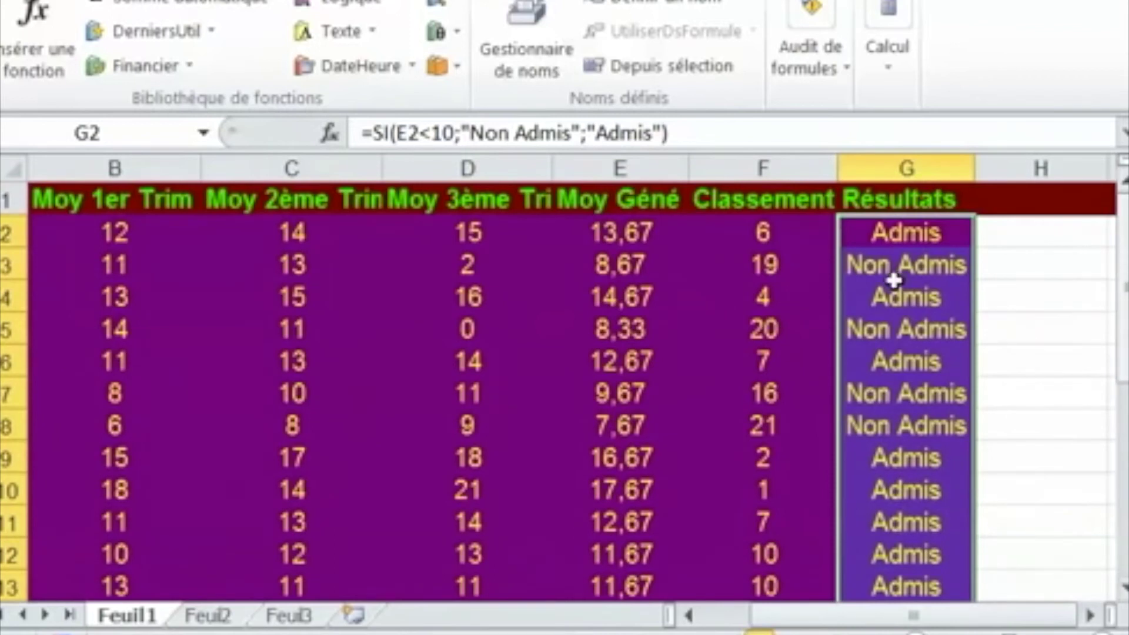
Step: Compare the results in the Résultats column with the general averages in column E for rows 3 to 9
left_click(903, 273)
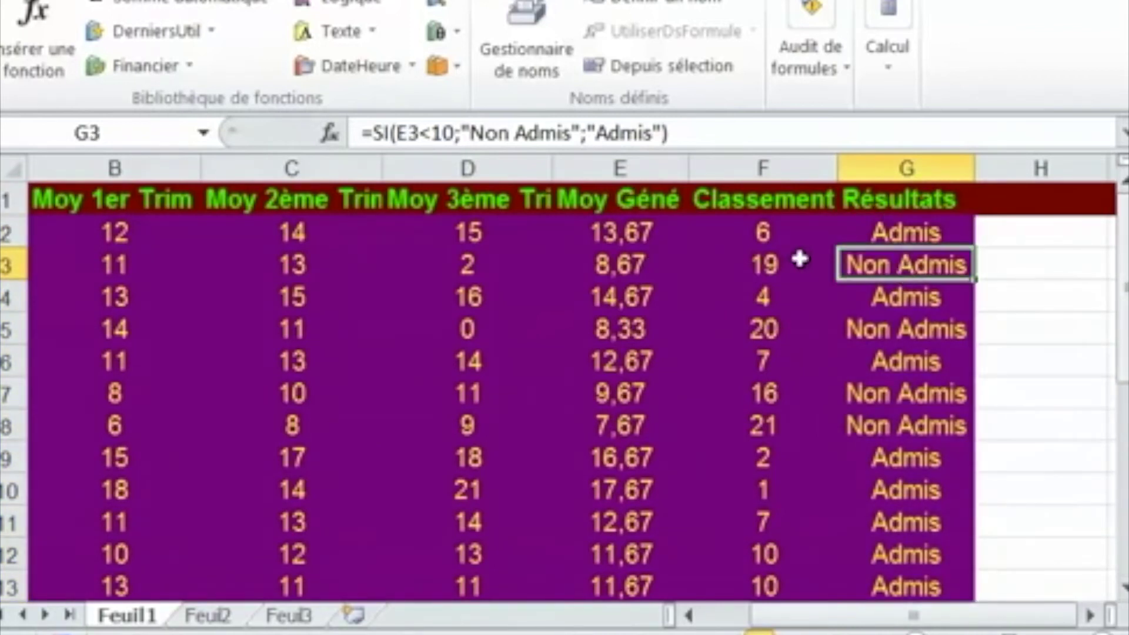
left_click(622, 269)
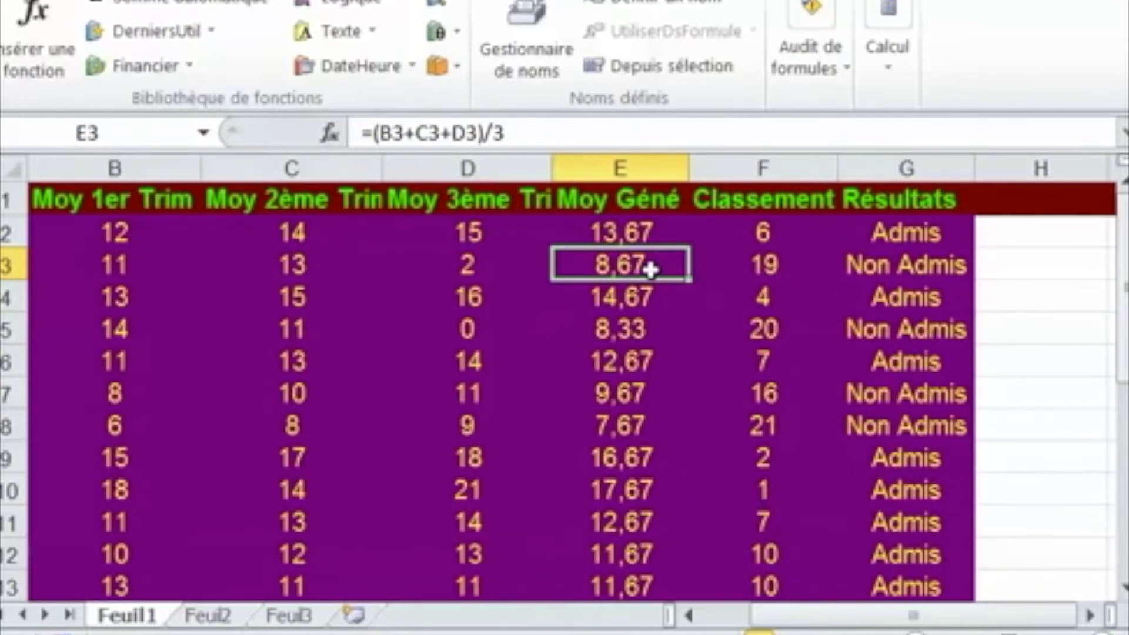
left_click(909, 295)
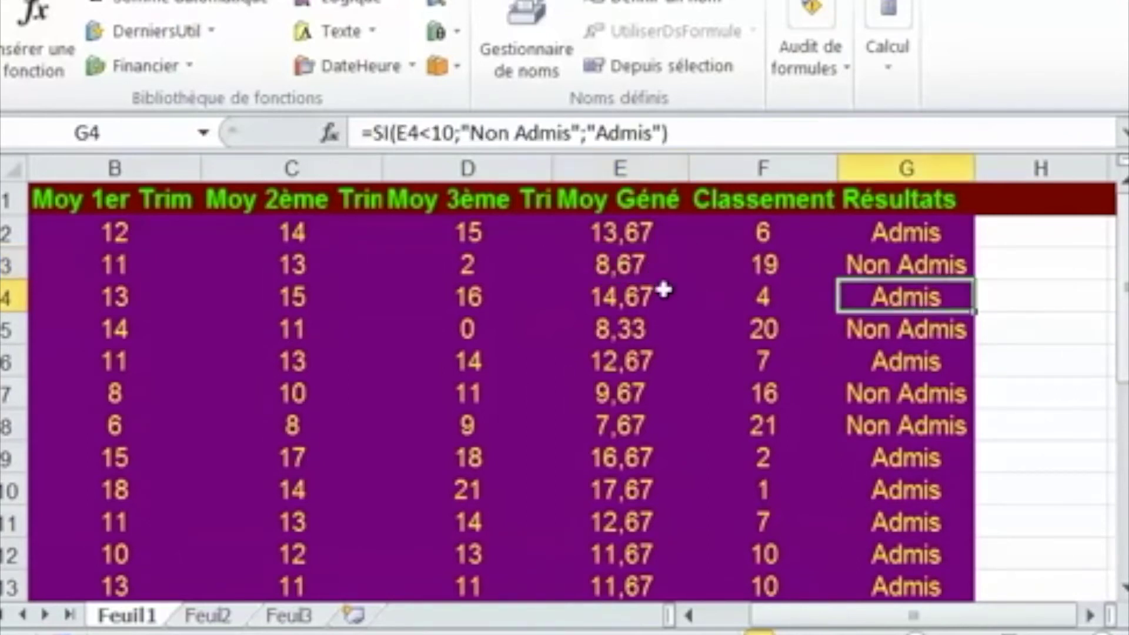
left_click(625, 297)
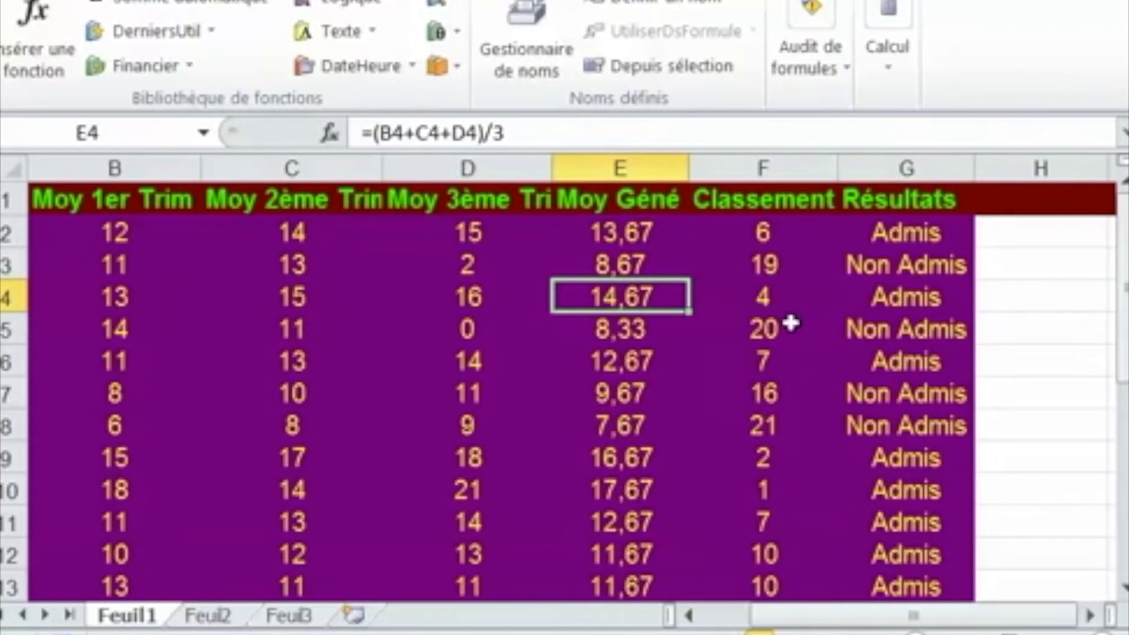
left_click(905, 335)
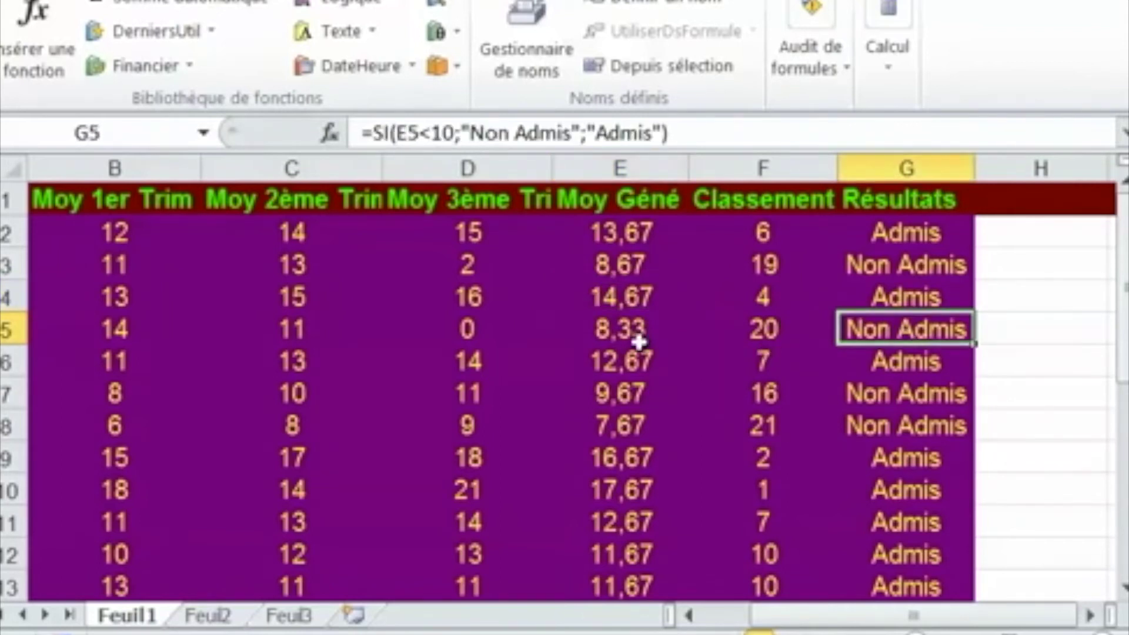
left_click(612, 334)
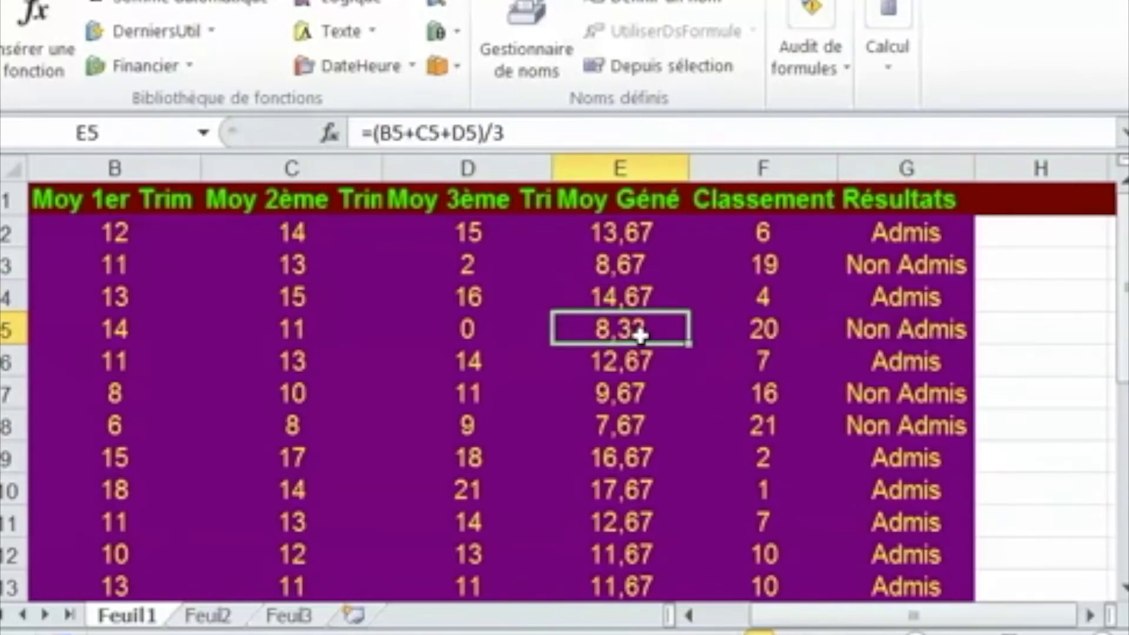
left_click(909, 398)
left_click(614, 398)
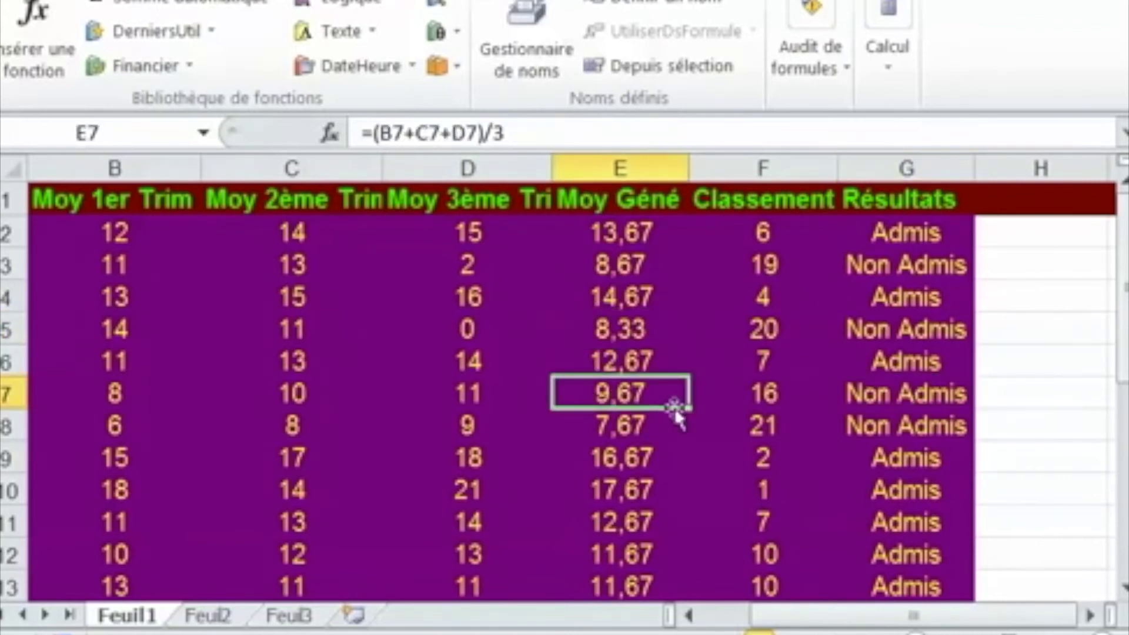
left_click(889, 433)
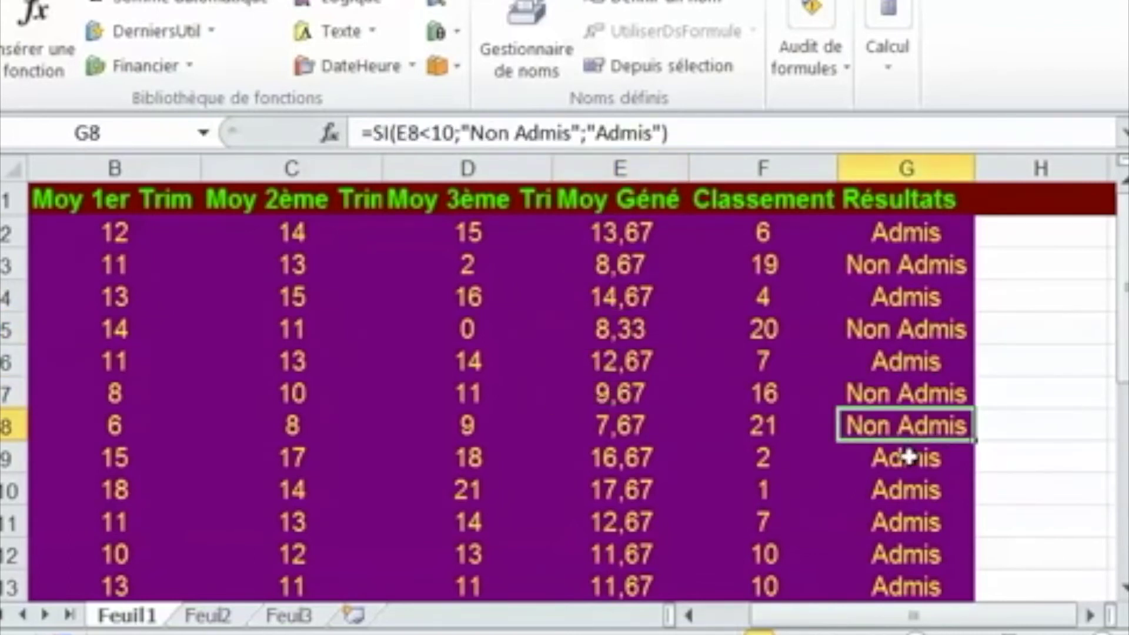
left_click(618, 461)
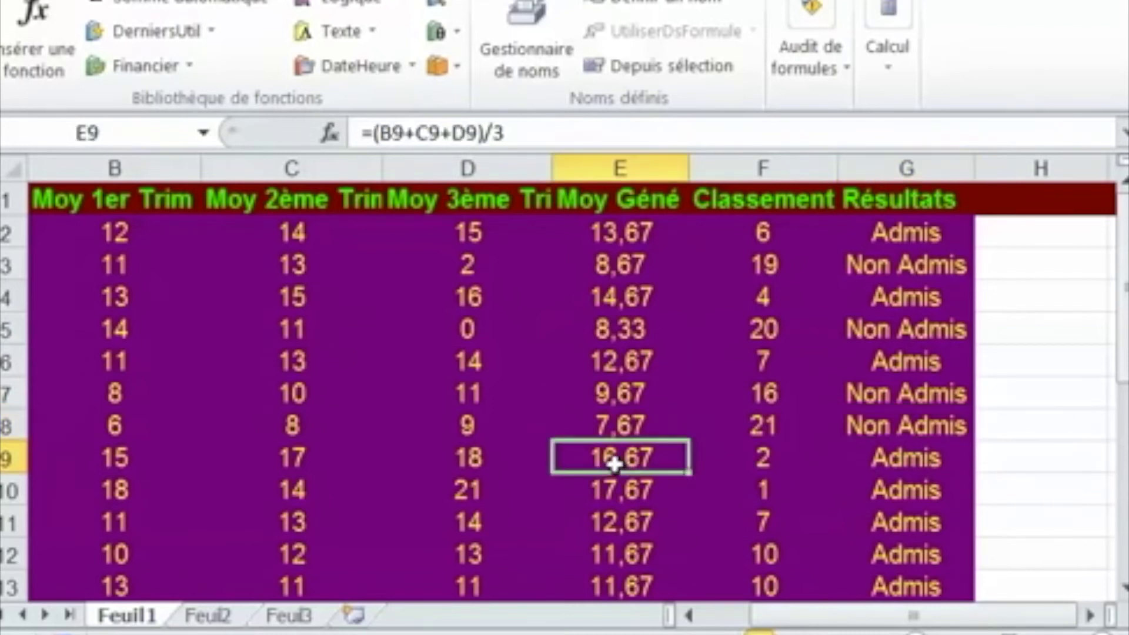
left_click(918, 460)
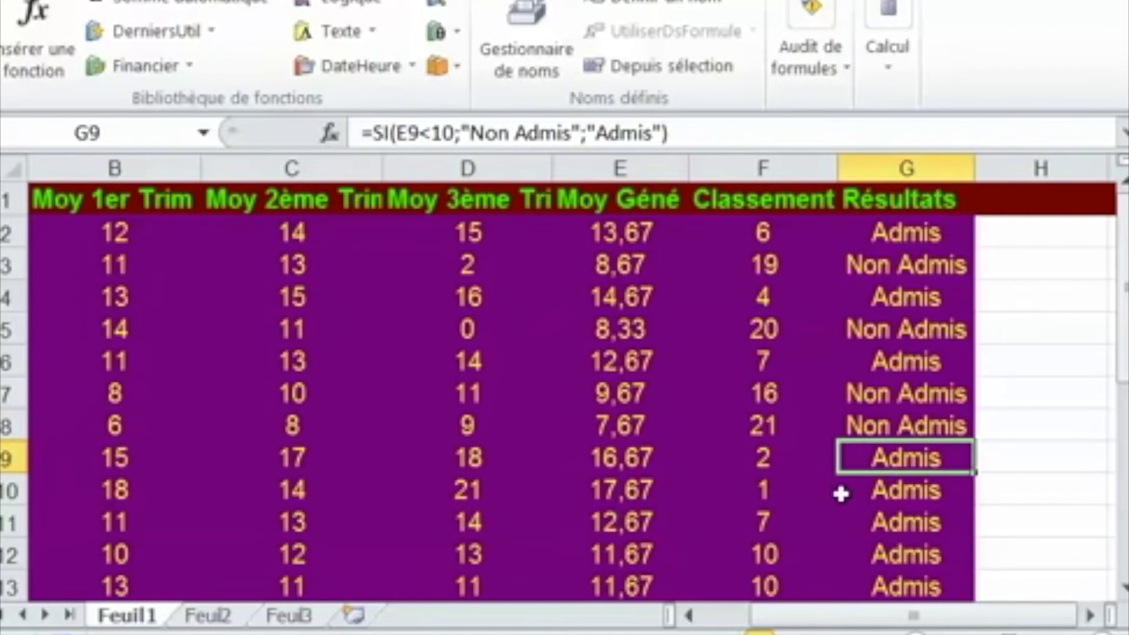
left_click(617, 403)
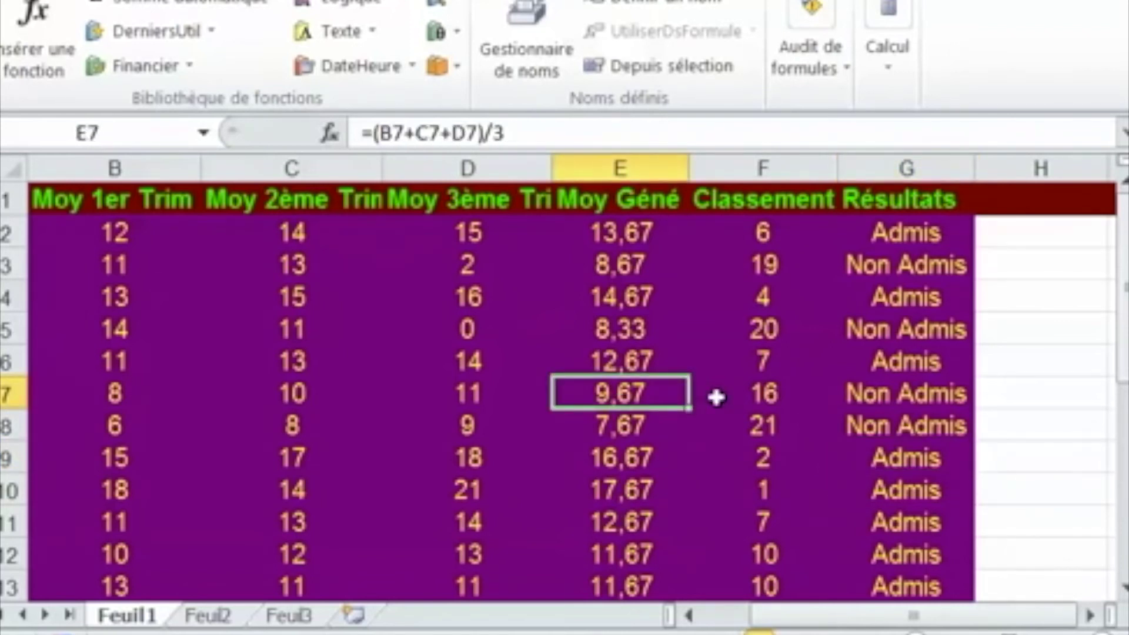